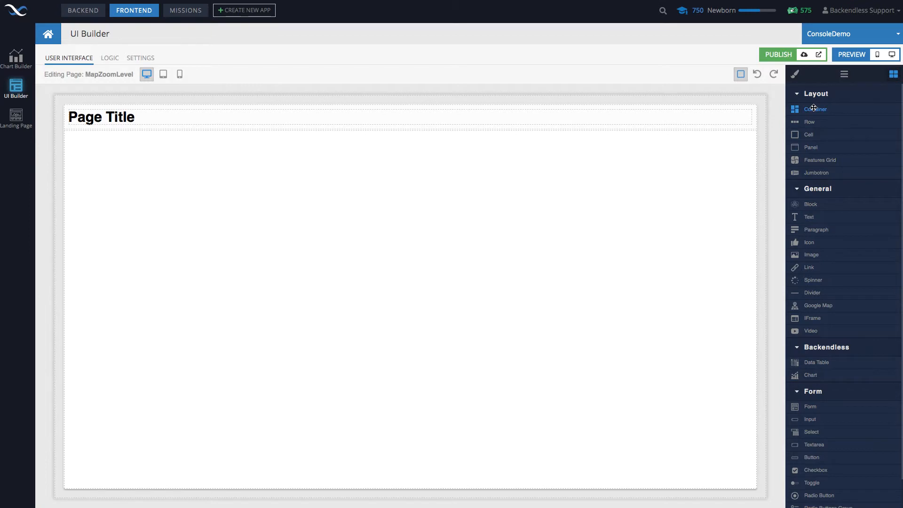
- Add a container to the page and set its first cell's width to 1/12
drag(815, 109, 583, 223)
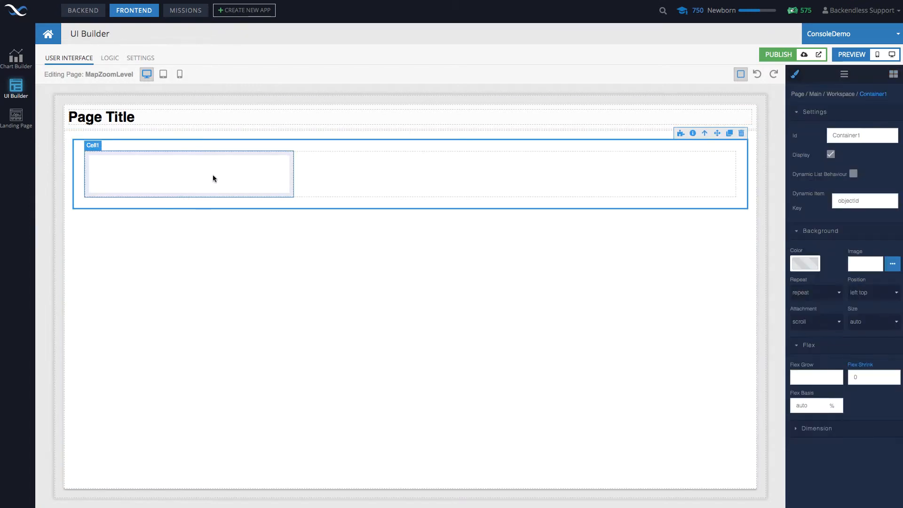
click(200, 172)
click(276, 144)
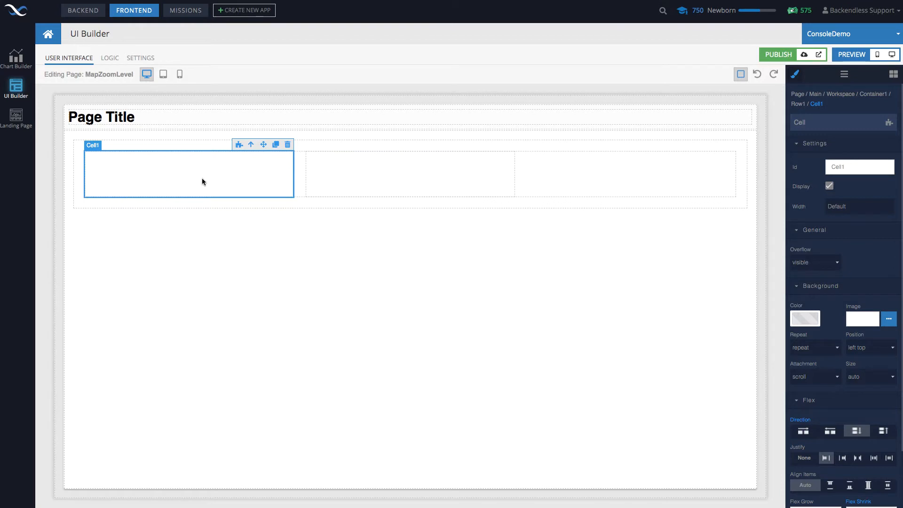
click(854, 207)
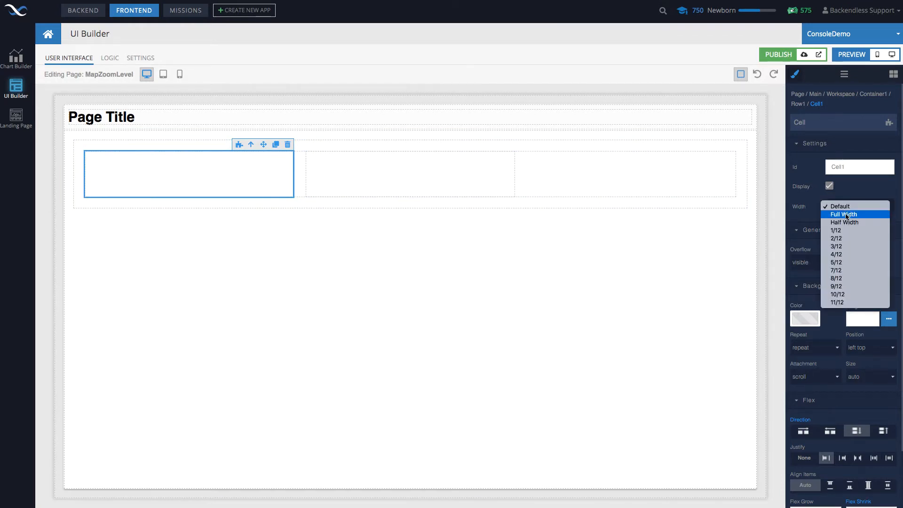
click(872, 230)
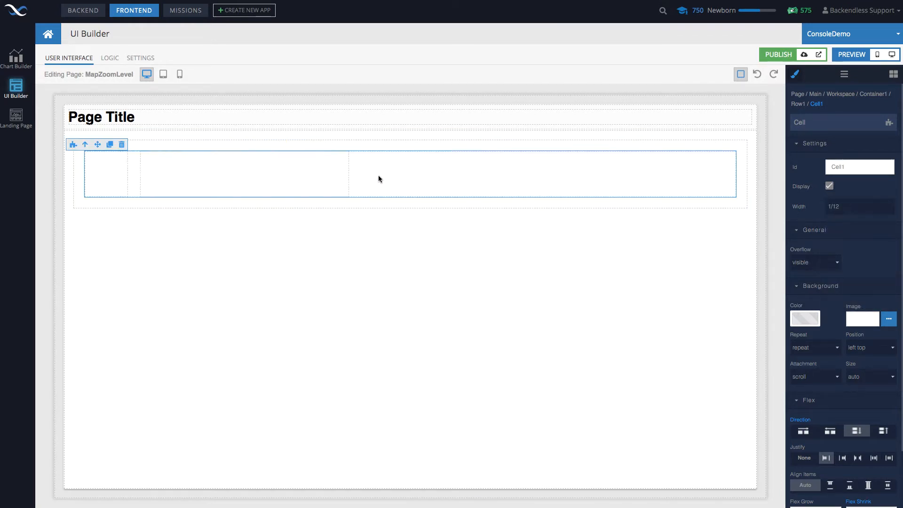
- Set the second cell's width to 11/12
click(289, 182)
click(878, 211)
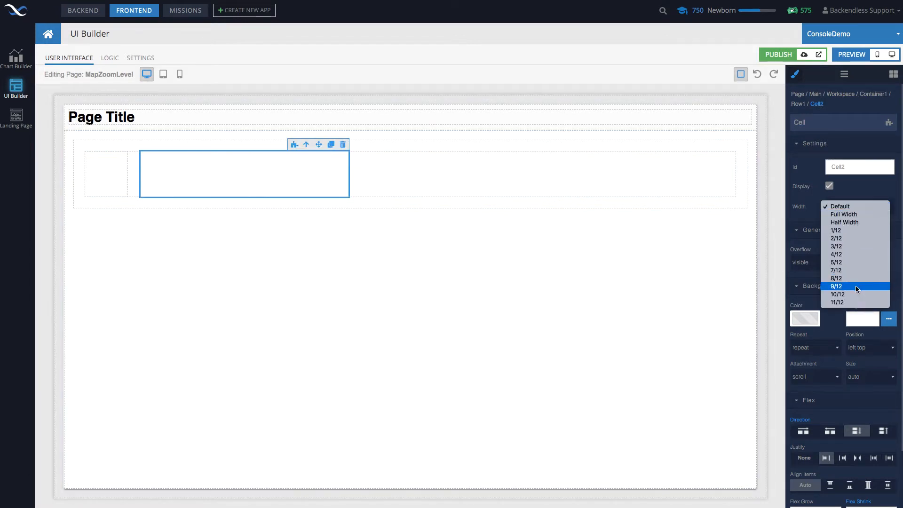
click(849, 302)
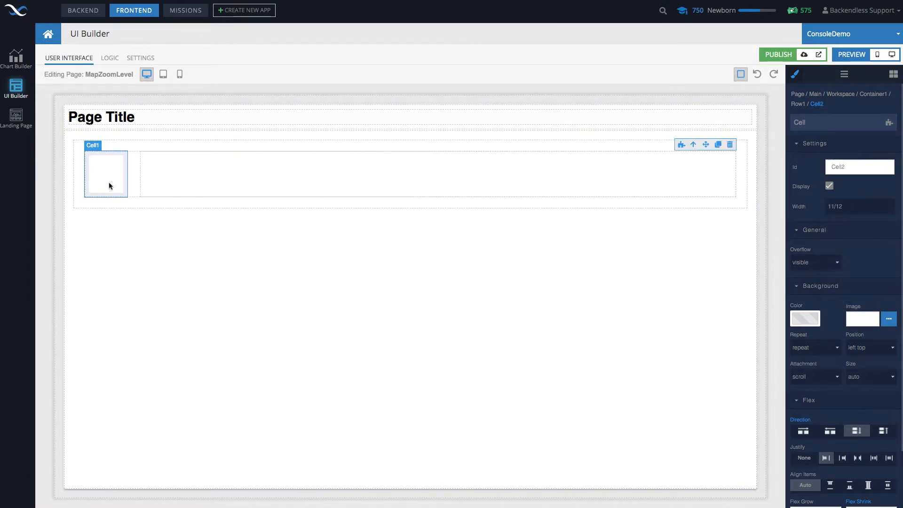
- Add a Radio Buttons Group into the narrow first cell
click(893, 74)
scroll(834, 294, down, 1)
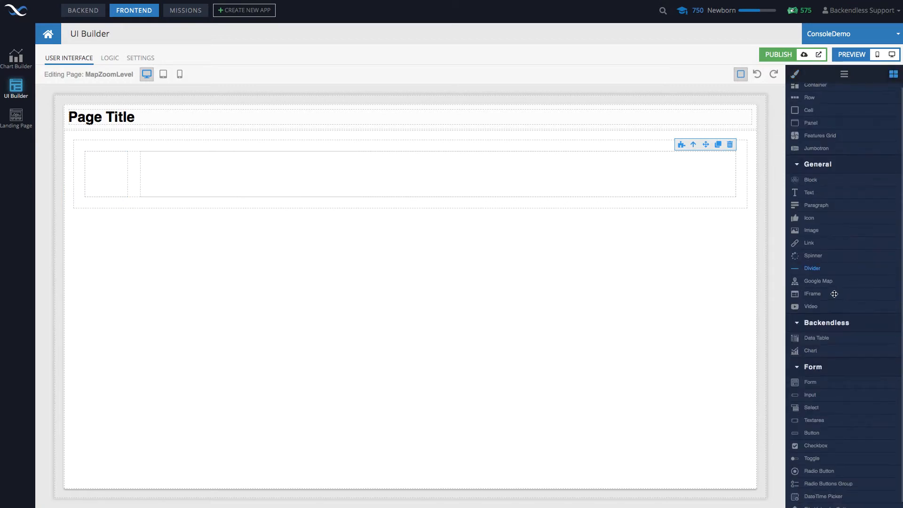
drag(840, 477, 125, 172)
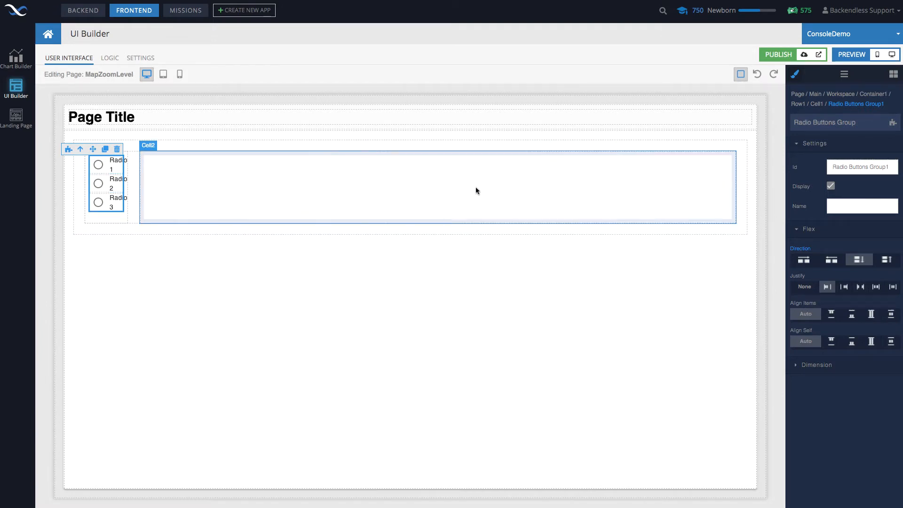
- Add a Google Map component into the wide second cell
click(894, 73)
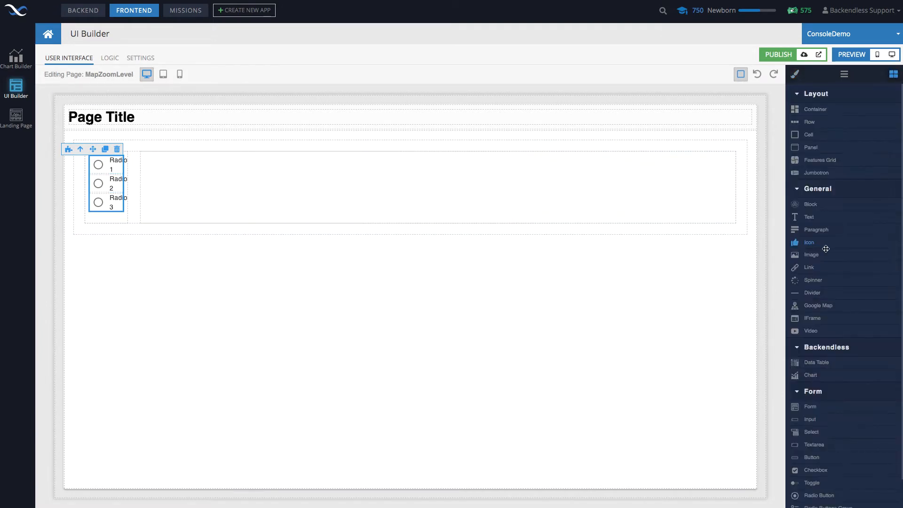
drag(821, 305, 544, 171)
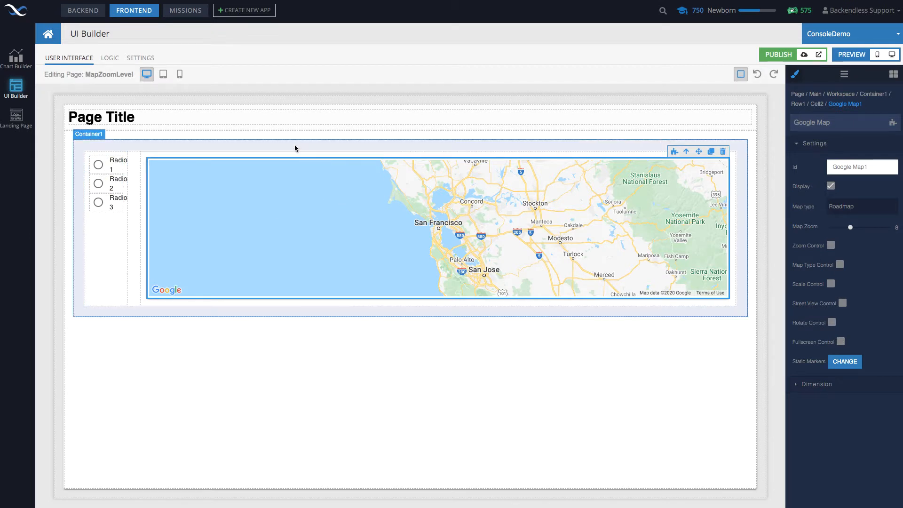
- Set the row's height to 100%
click(134, 239)
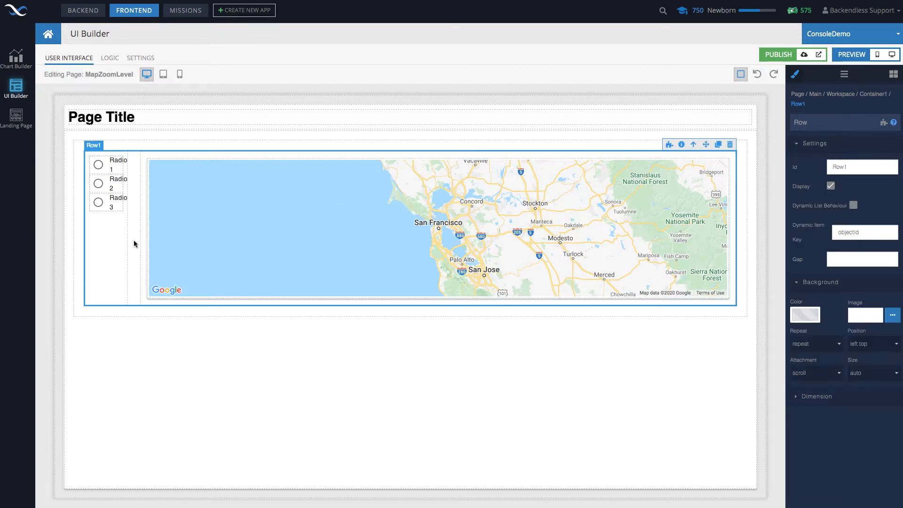
click(810, 397)
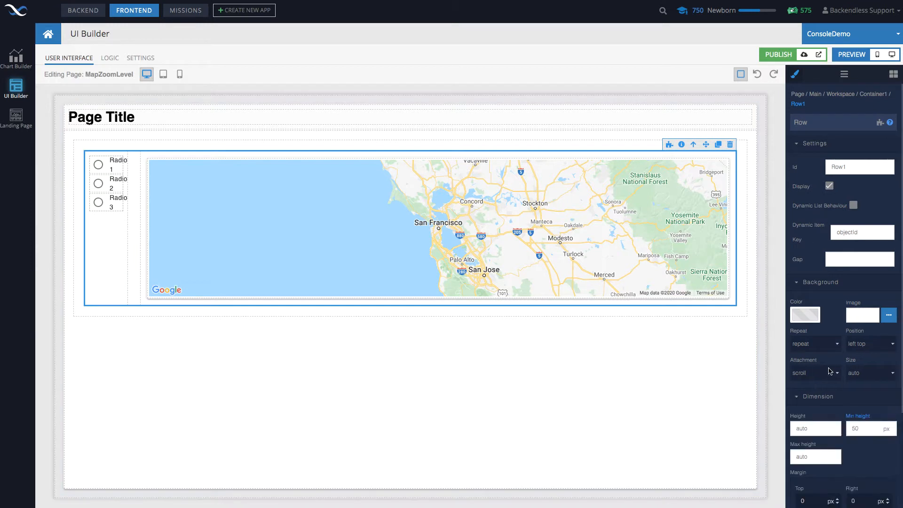
scroll(830, 371, down, 1)
drag(810, 385, 784, 386)
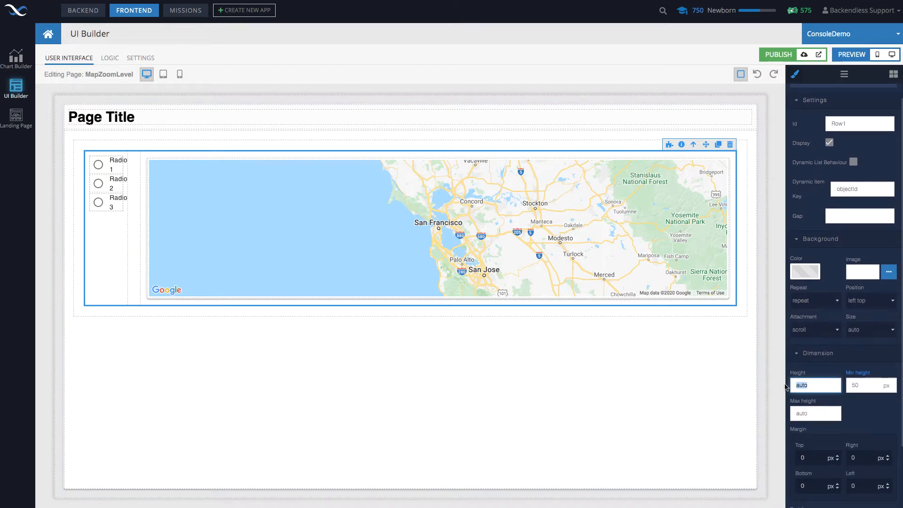
text(100)
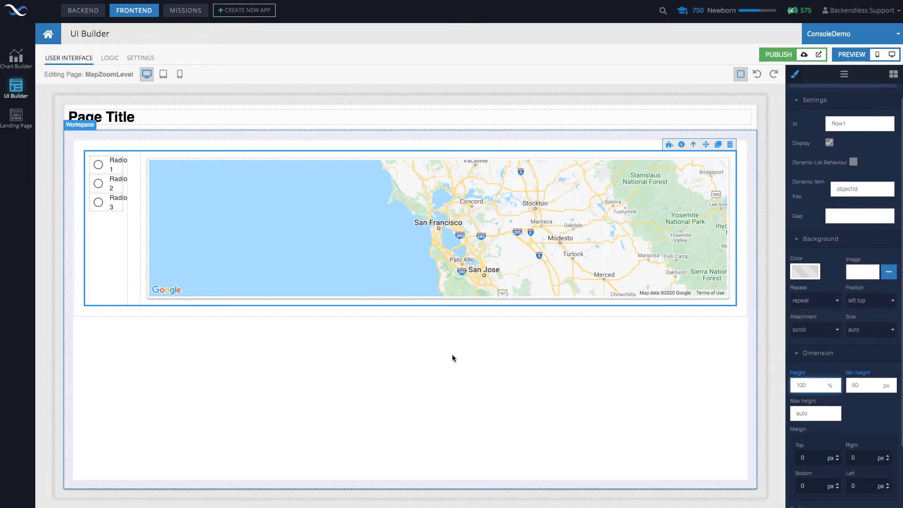
- Set the container's height to 100%
click(439, 314)
scroll(811, 396, down, 3)
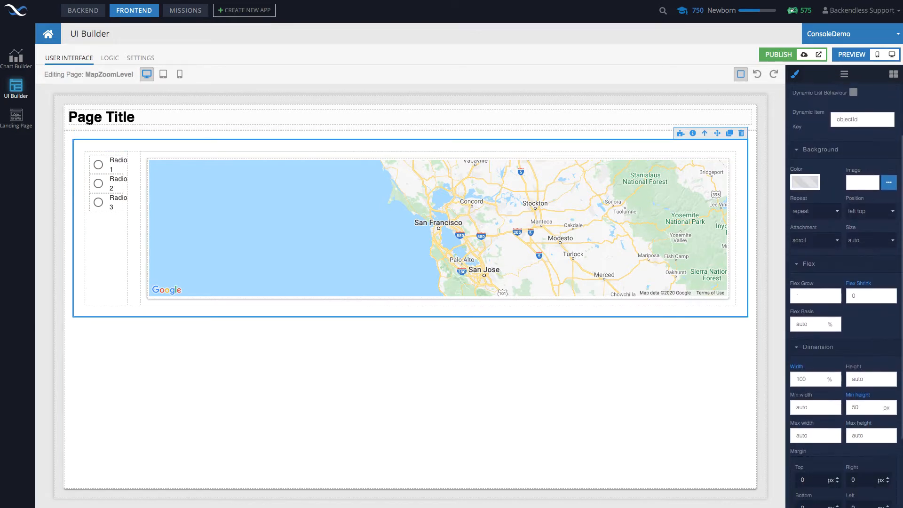
drag(875, 375, 840, 372)
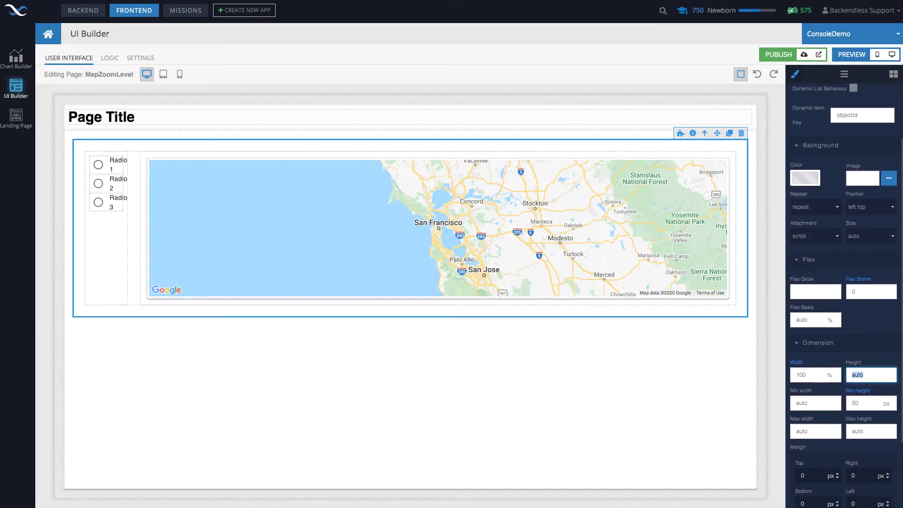
text(100)
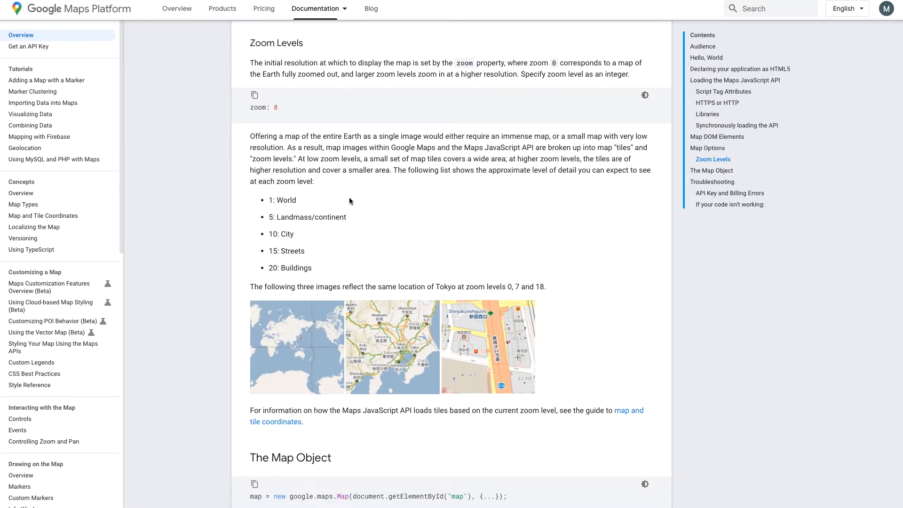
- Switch to the Google Maps documentation and review the list of zoom levels and their detail
scroll(353, 229, up, 1)
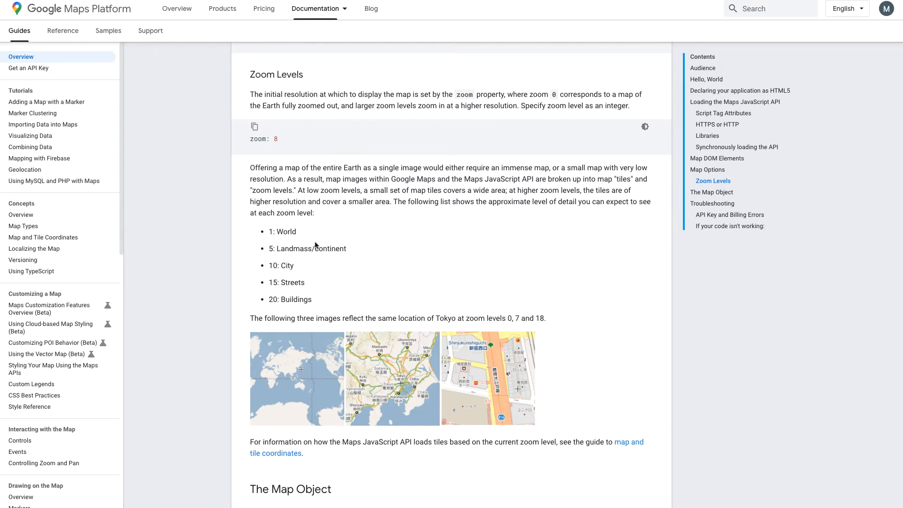
scroll(315, 245, down, 1)
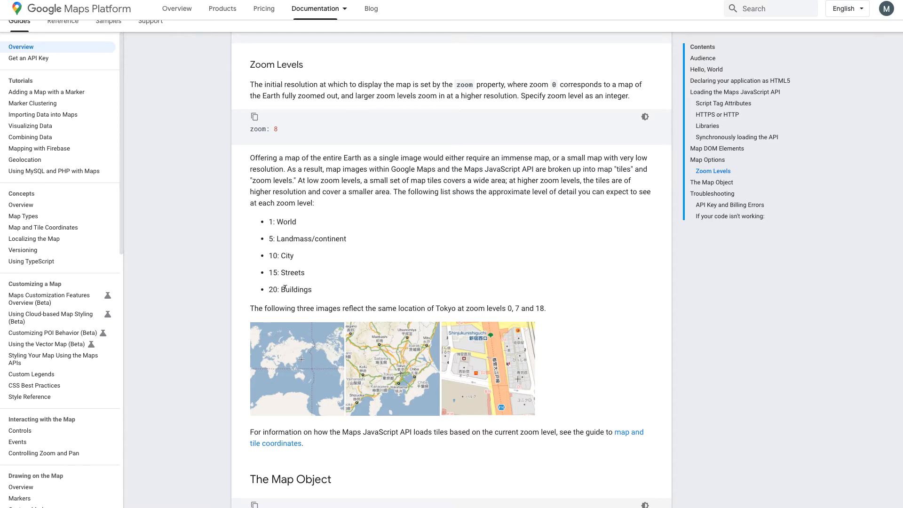
drag(318, 293, 266, 222)
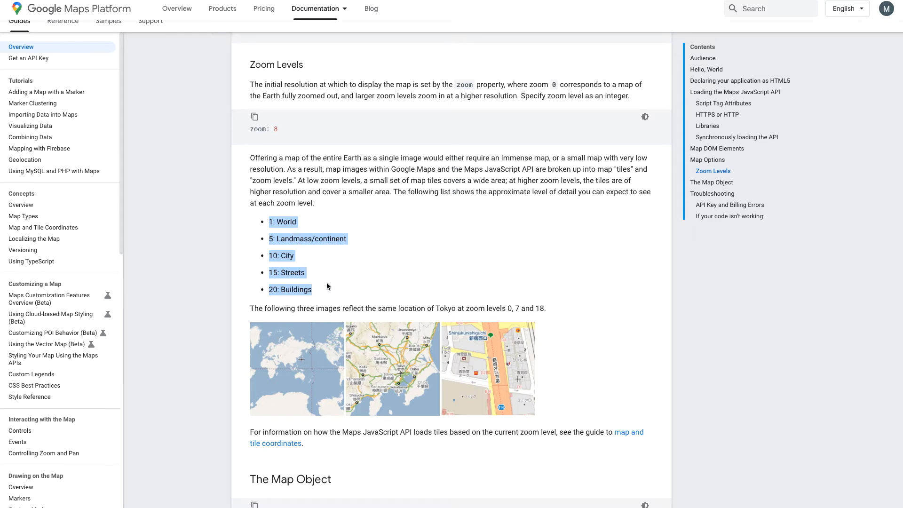
click(334, 295)
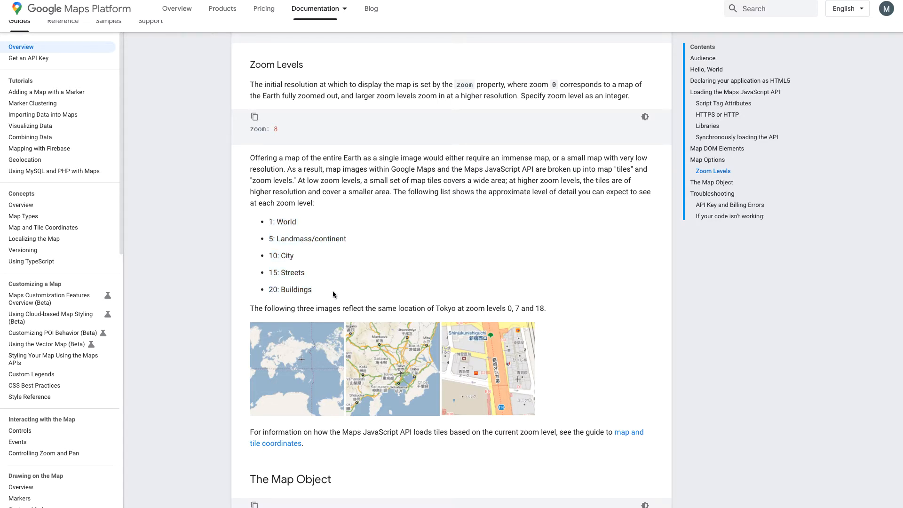
double_click(270, 221)
double_click(271, 239)
double_click(273, 255)
click(270, 269)
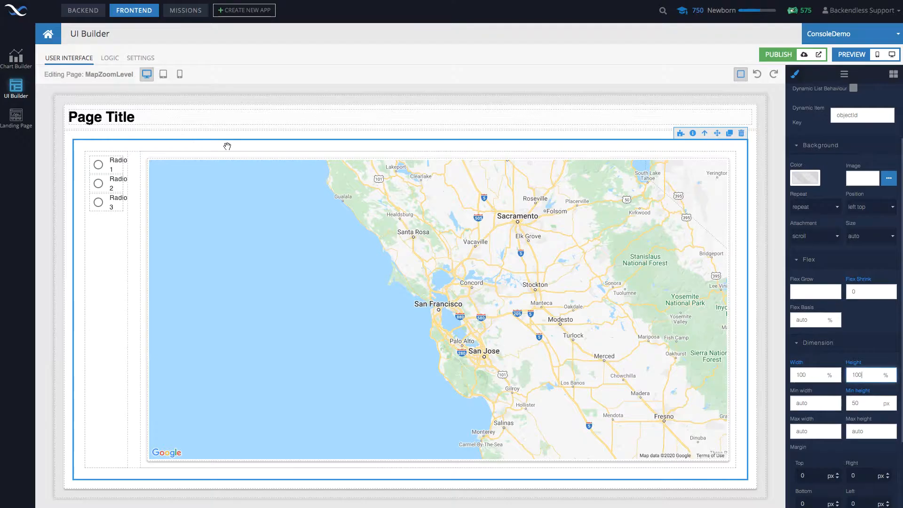
- Duplicate the third radio button twice so the group has five options
click(108, 206)
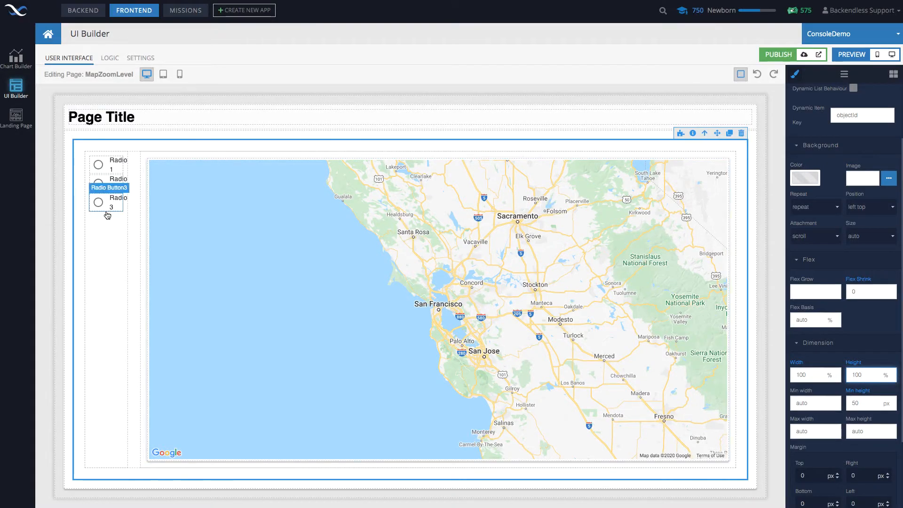
click(105, 187)
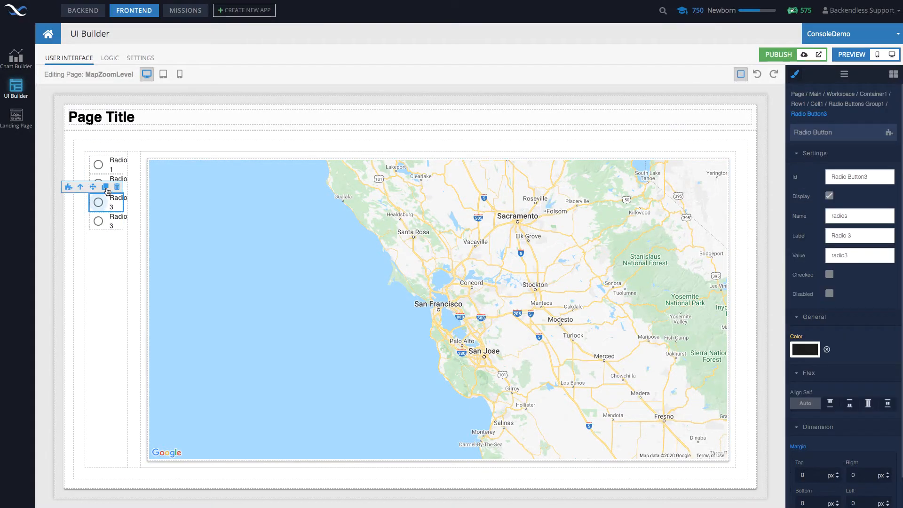
click(107, 207)
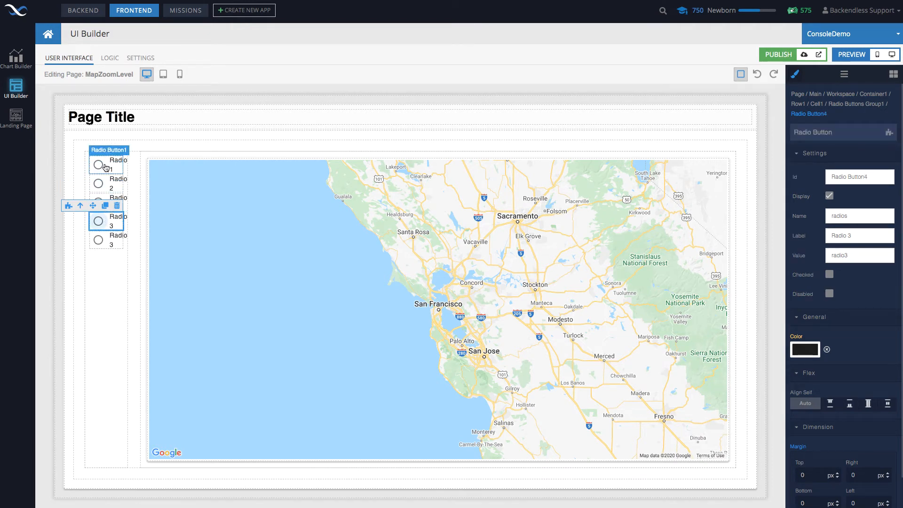
- Set the first radio button's label to World and its value to 1
click(839, 104)
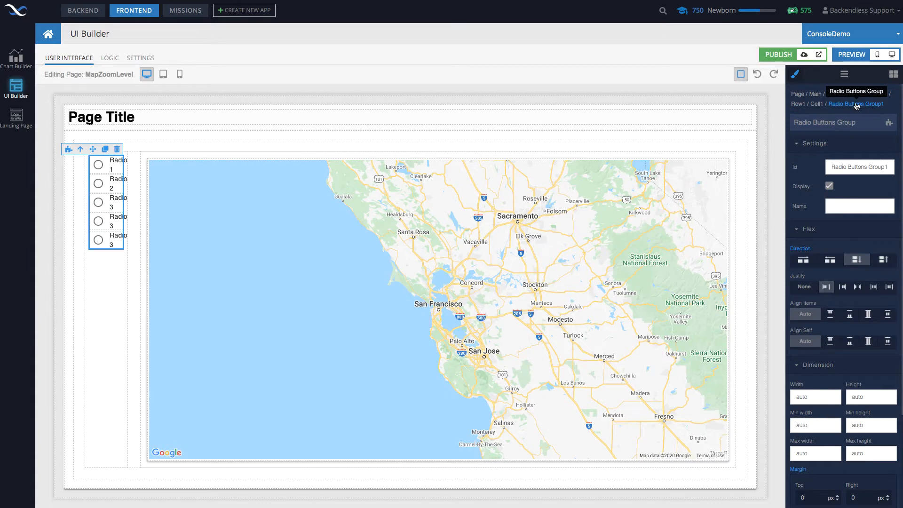
click(115, 170)
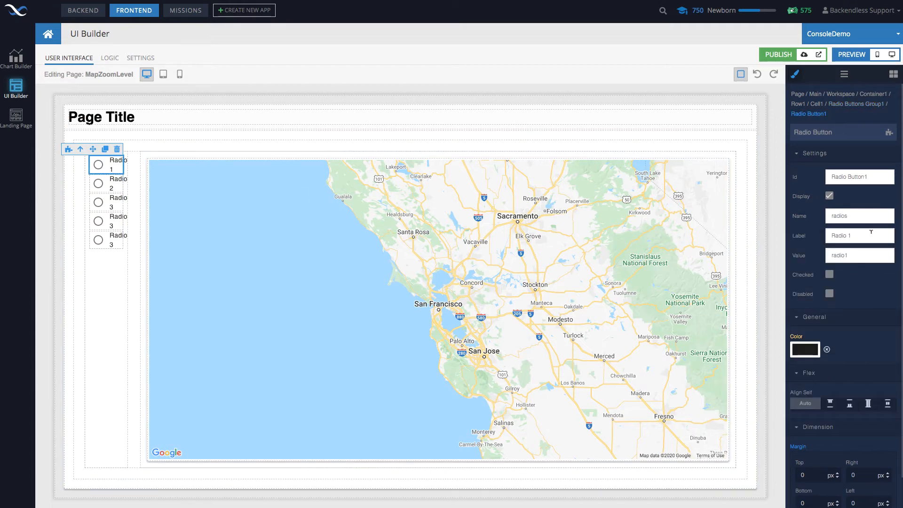
triple_click(846, 235)
text(World)
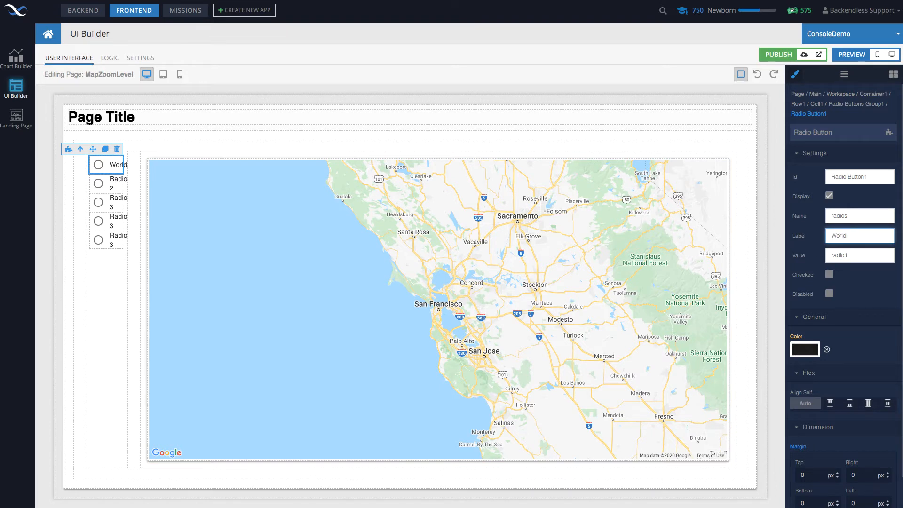
key(Tab)
text(1)
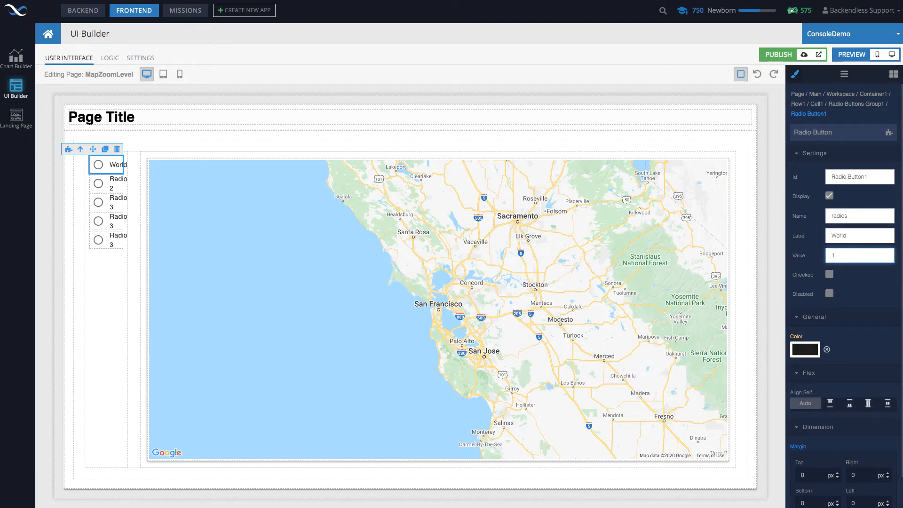
- Set the second radio button's label to Continent and its value to 5
click(113, 188)
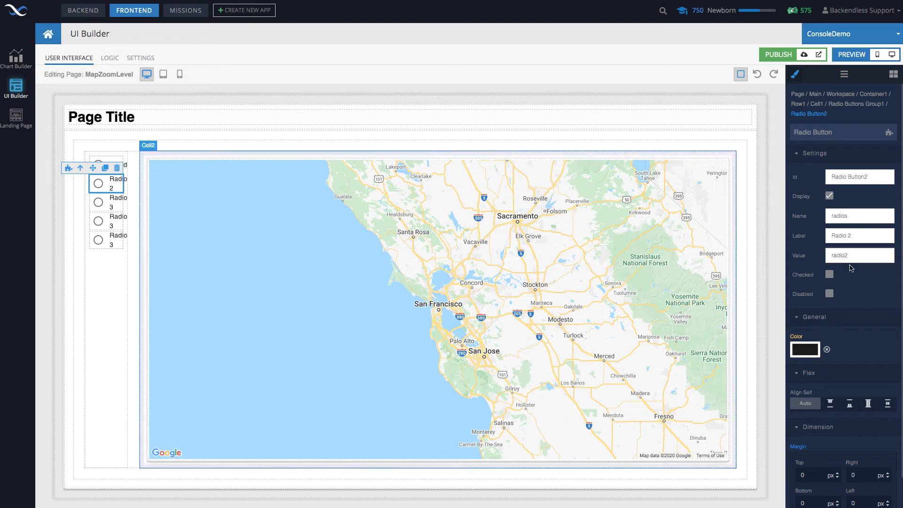
drag(867, 236, 808, 238)
text(Continent)
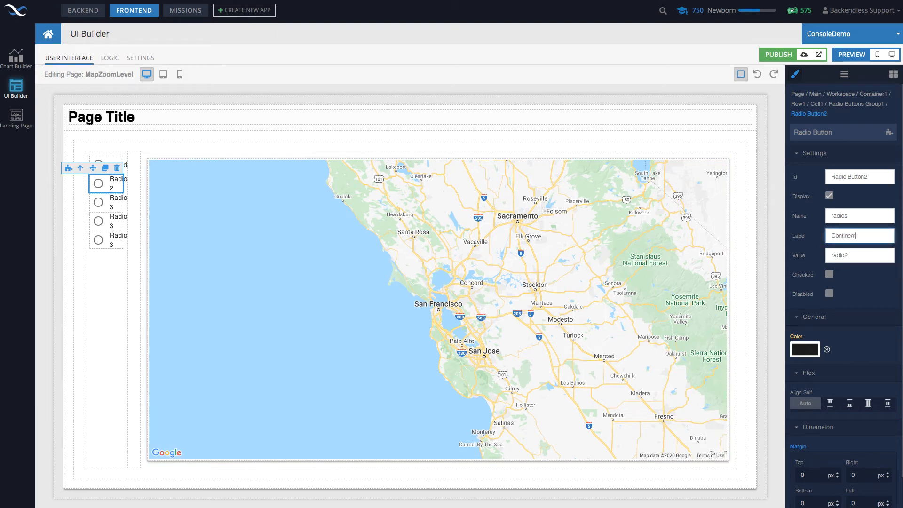
key(Tab)
text(2)
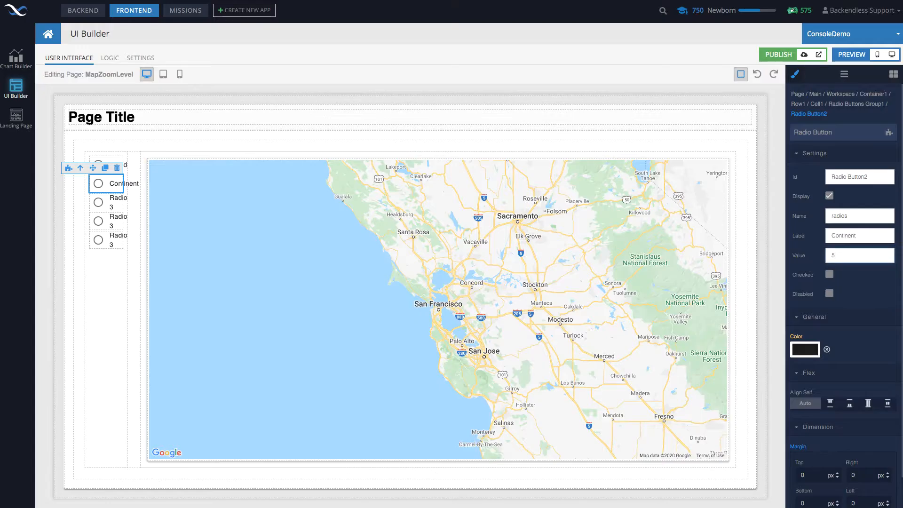
- Set the third radio button's label to City and its value to 10
click(107, 202)
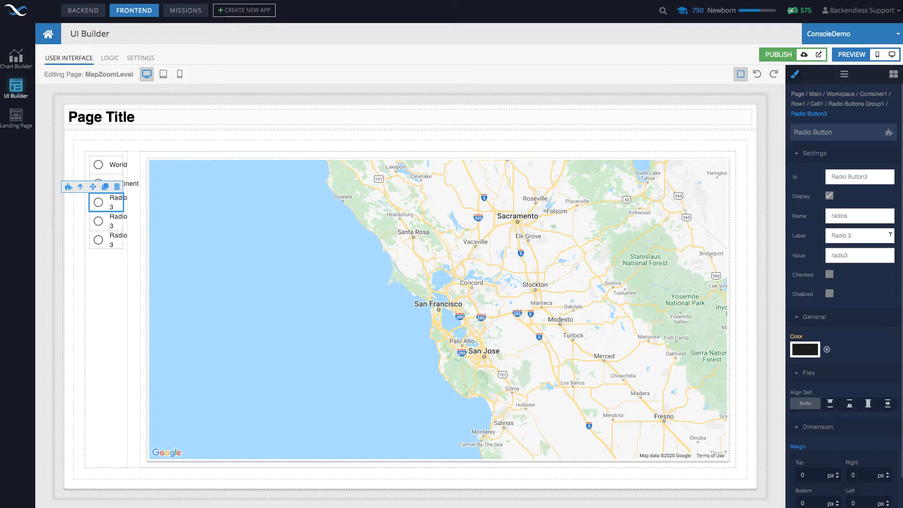
triple_click(860, 235)
text(City)
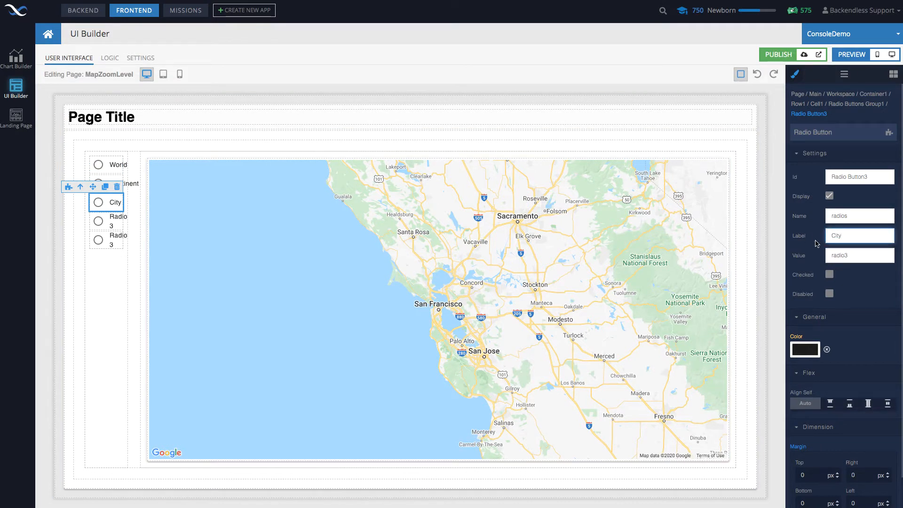
key(Tab)
text(10)
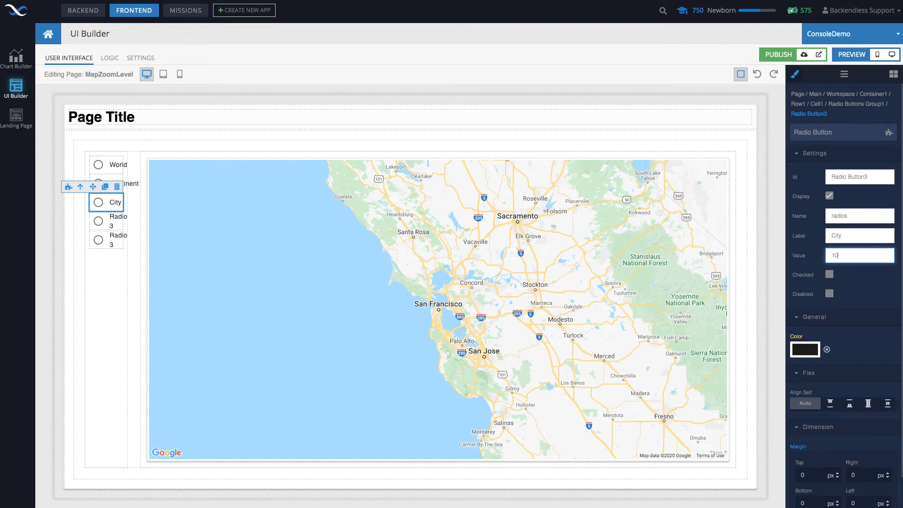
- Set the fourth radio button's label to Streets and its value to 15
click(113, 227)
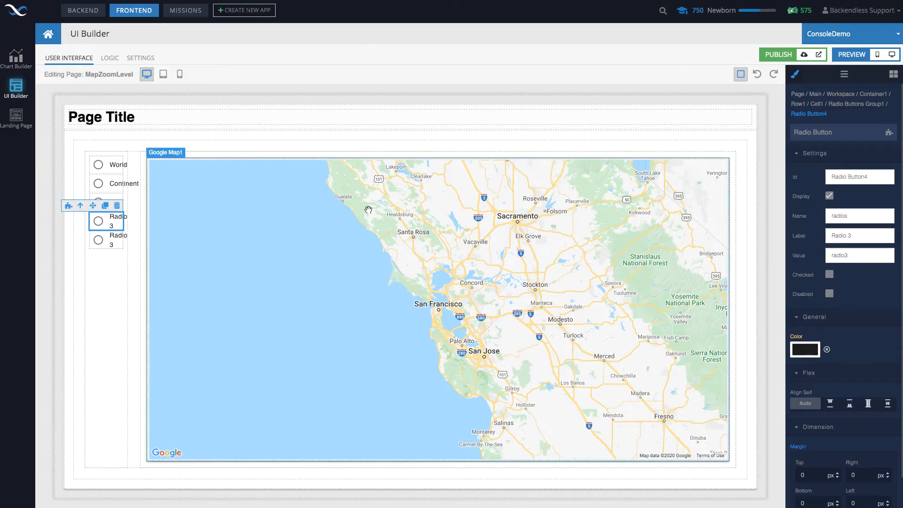
triple_click(857, 233)
text(S)
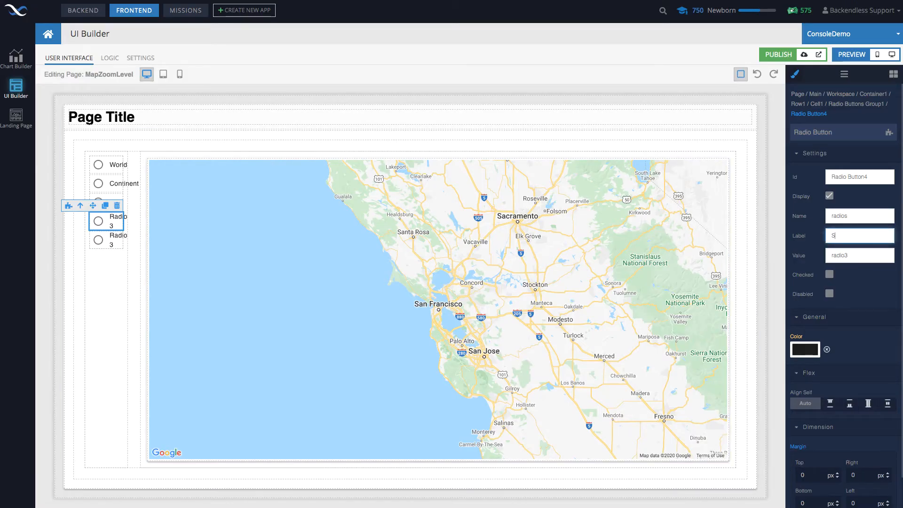
text(treets)
click(874, 260)
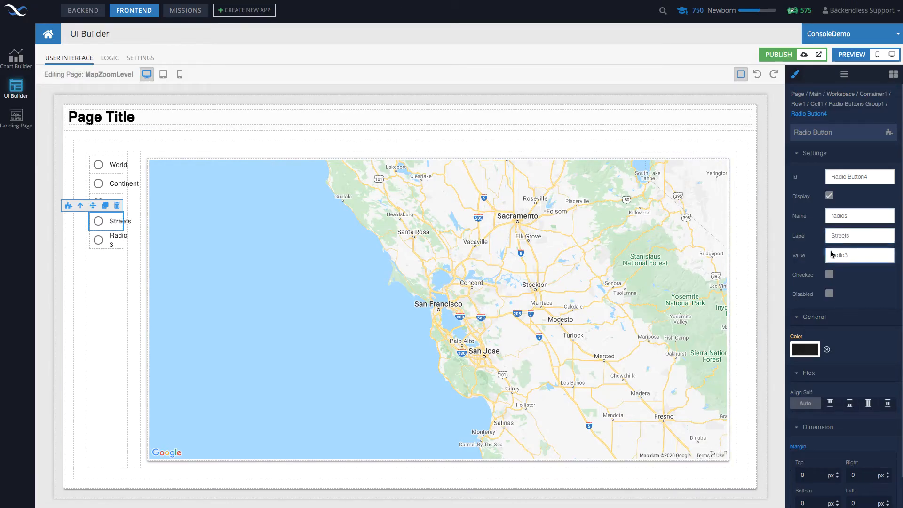
drag(861, 255, 821, 258)
text(15)
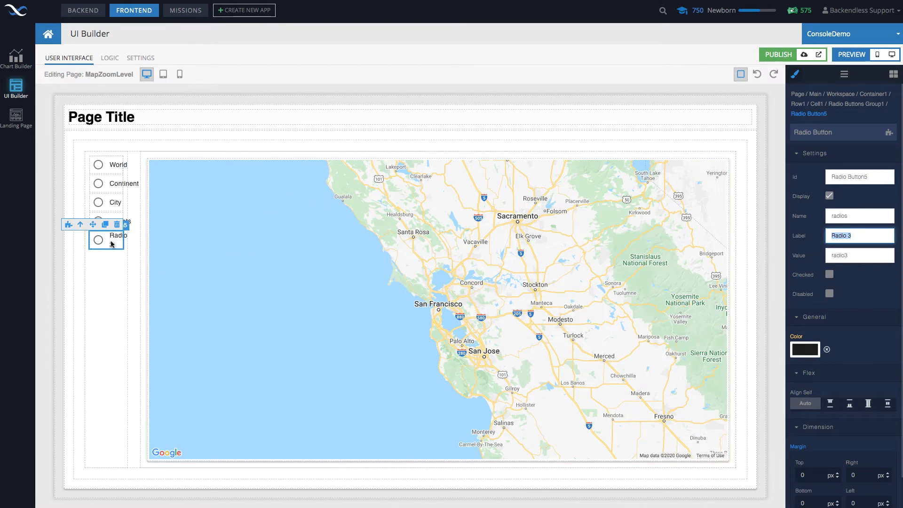
- Set the fifth radio button's label to Buildings and its value to 20
click(112, 242)
drag(857, 237, 819, 241)
text(Buildings)
drag(867, 257, 824, 261)
text(20)
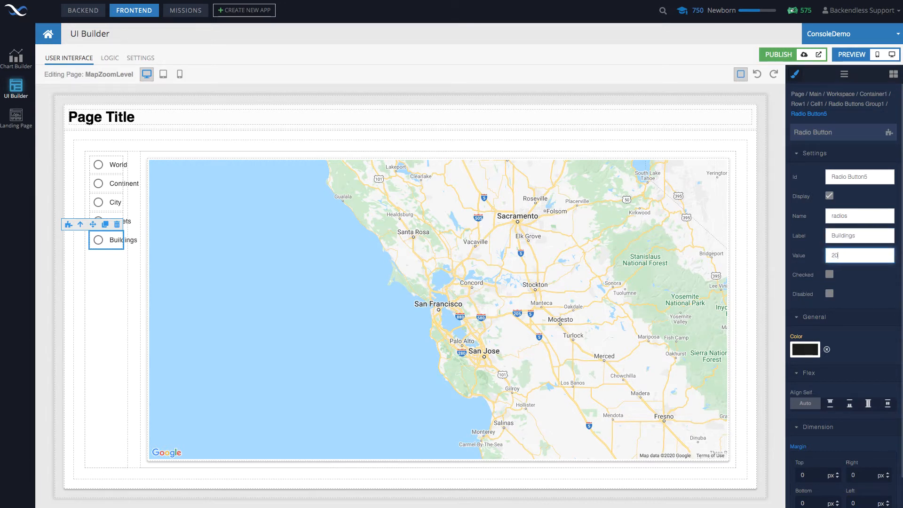
- Mark the City radio button as checked by default
click(115, 204)
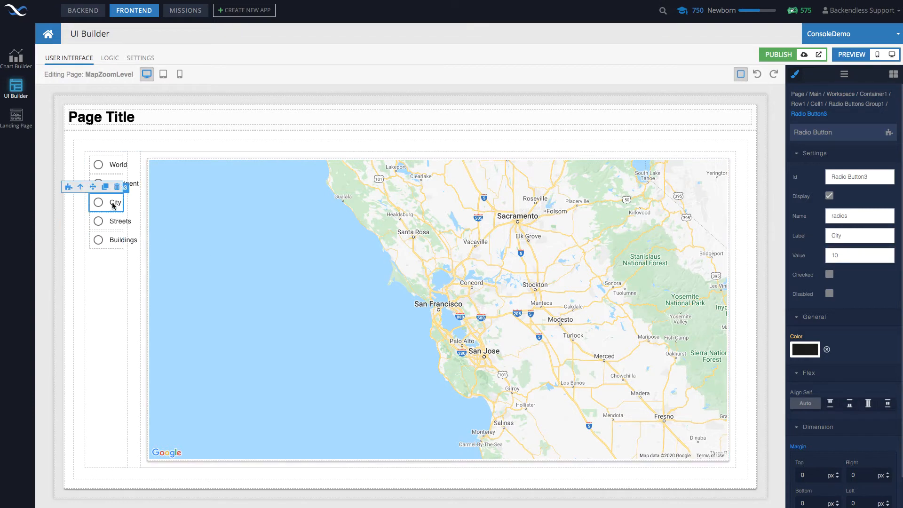
click(829, 275)
click(107, 276)
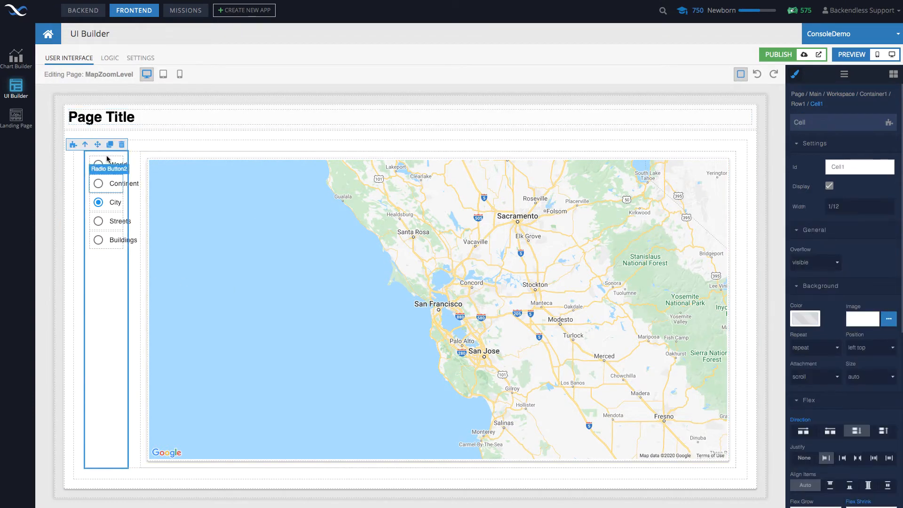
click(115, 202)
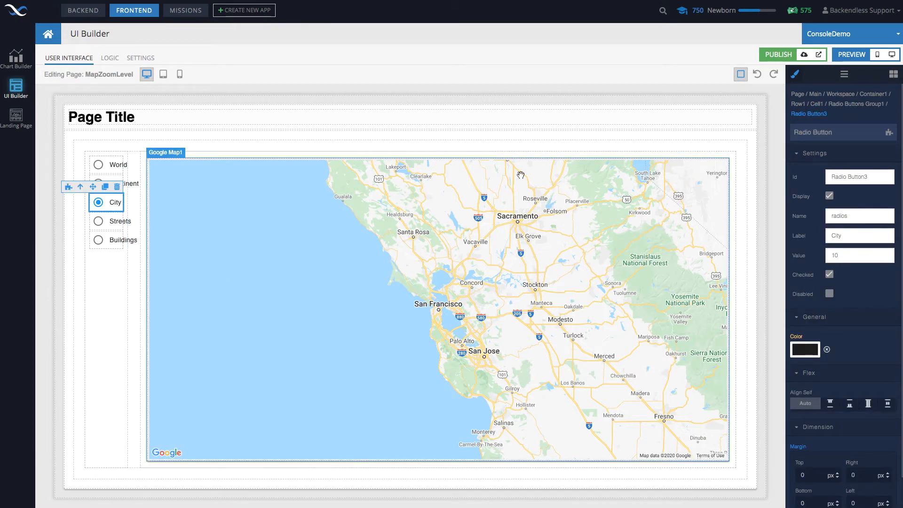
- Add an On Change Event handler to the radio buttons group in the logic editor
click(887, 103)
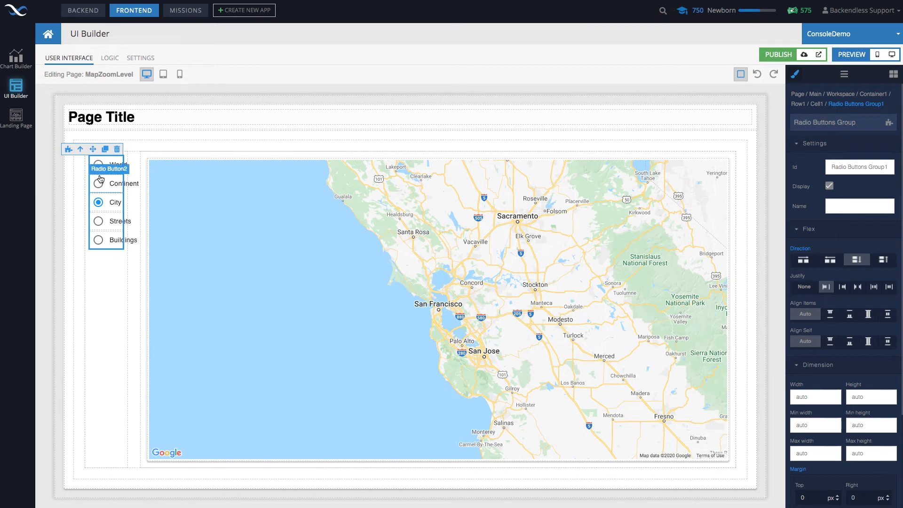
click(69, 150)
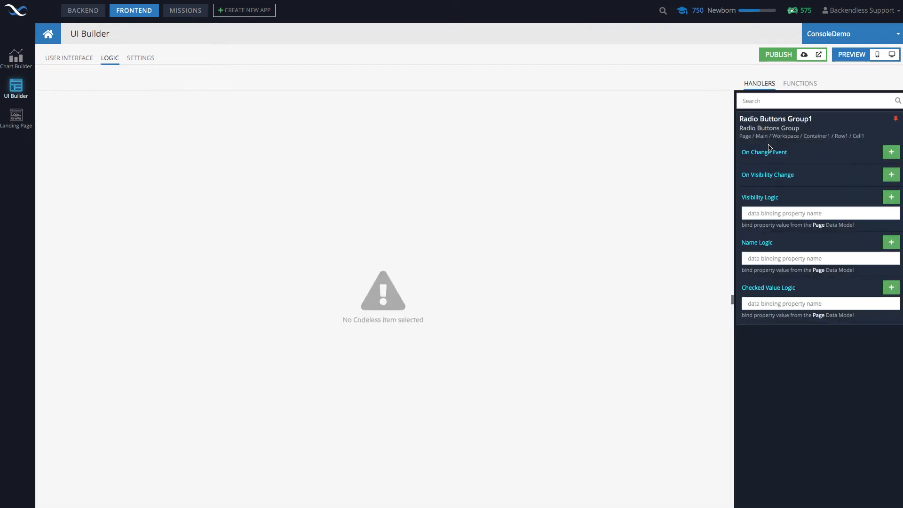
click(890, 152)
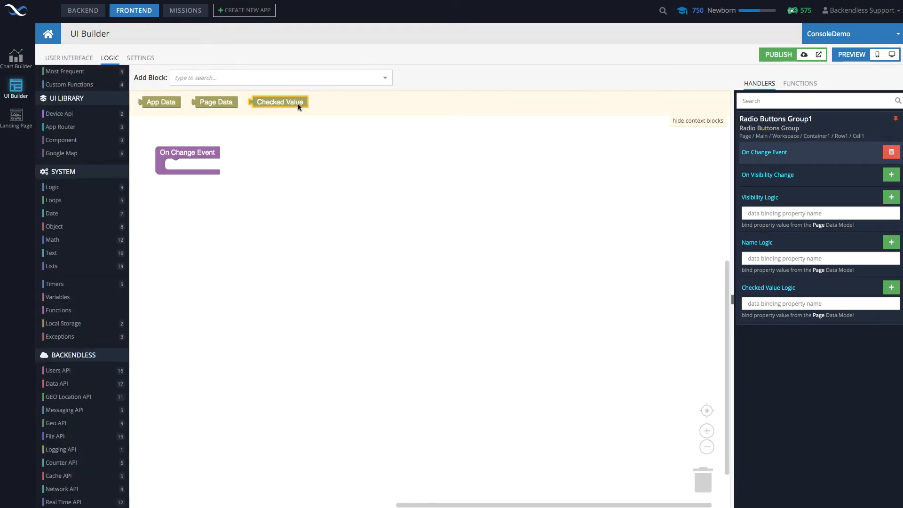
click(254, 103)
- Inspect the City and Streets radio buttons' settings, then reopen the radio buttons group's logic
click(69, 58)
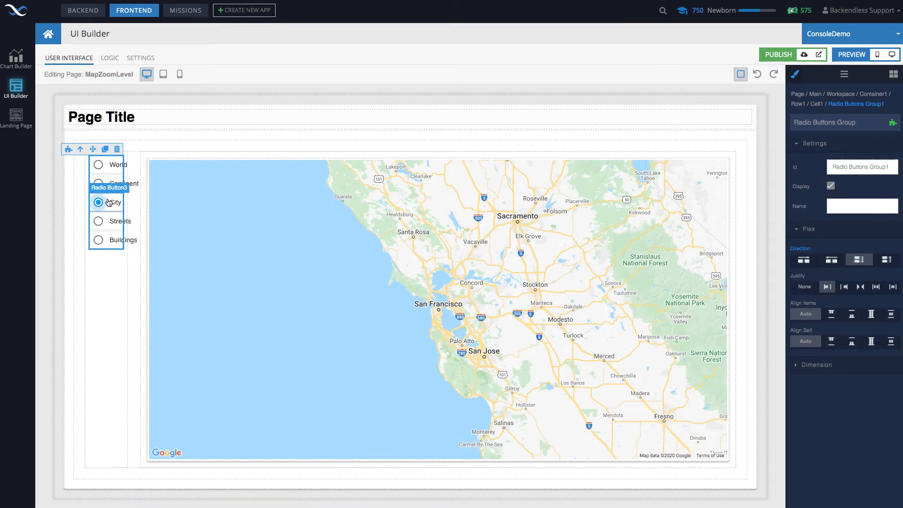
click(105, 202)
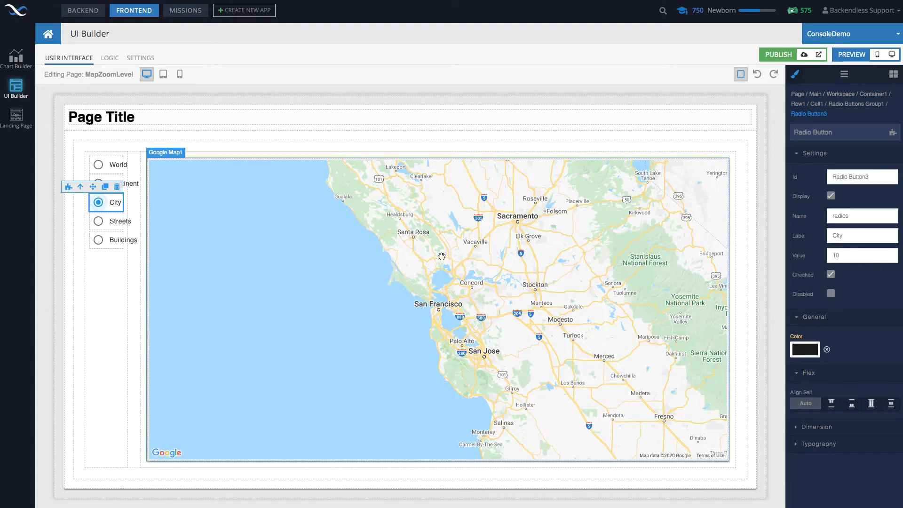
double_click(833, 254)
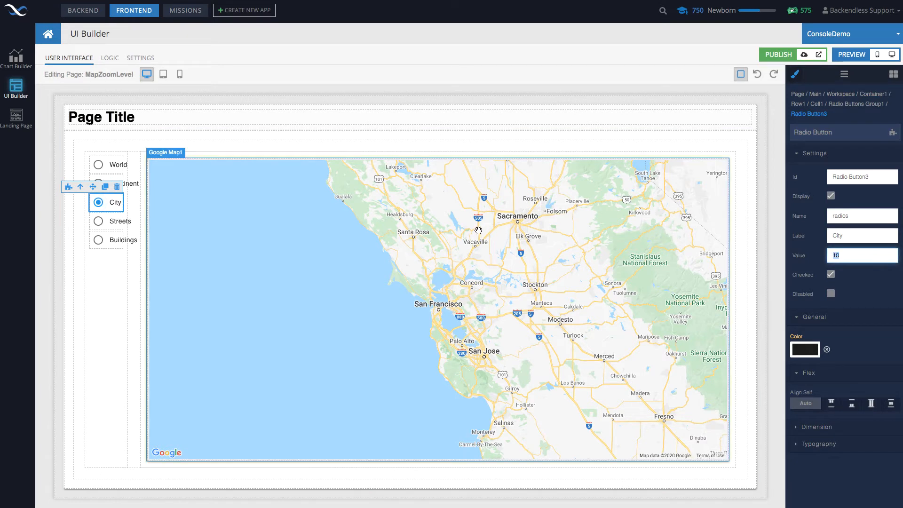
click(120, 221)
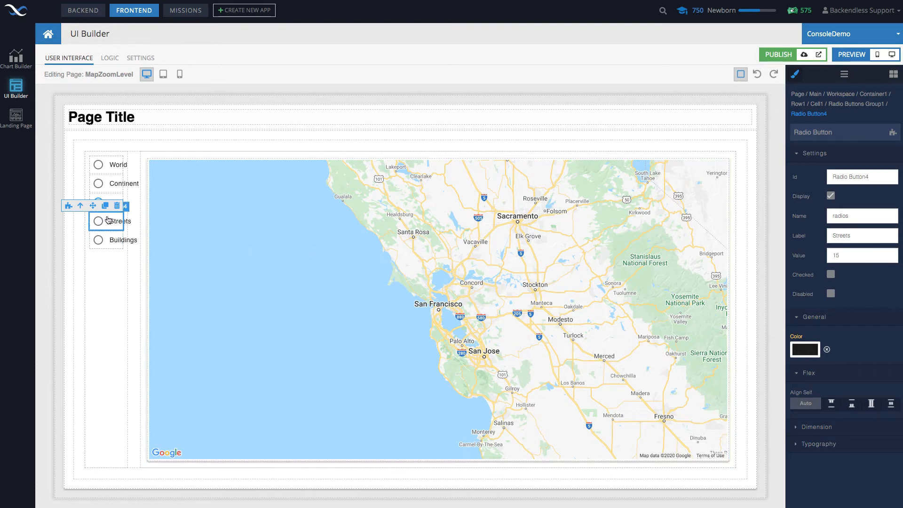
click(857, 104)
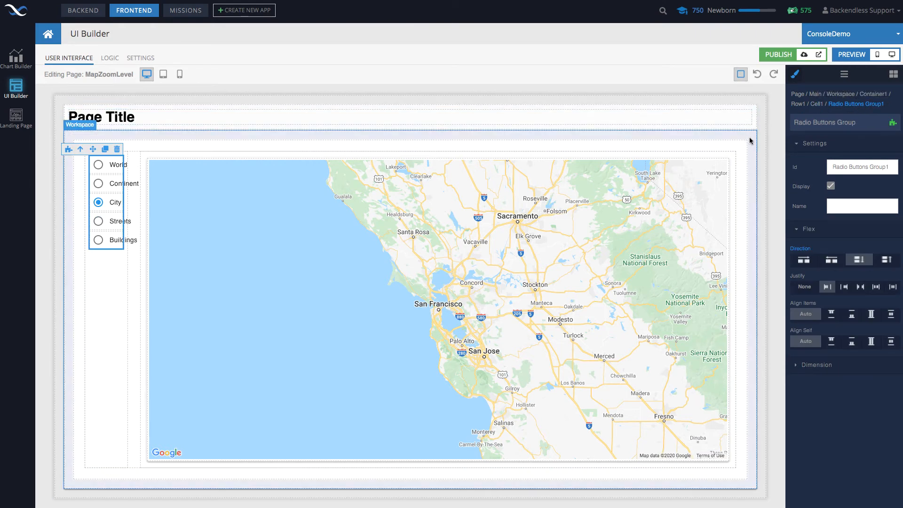
click(893, 122)
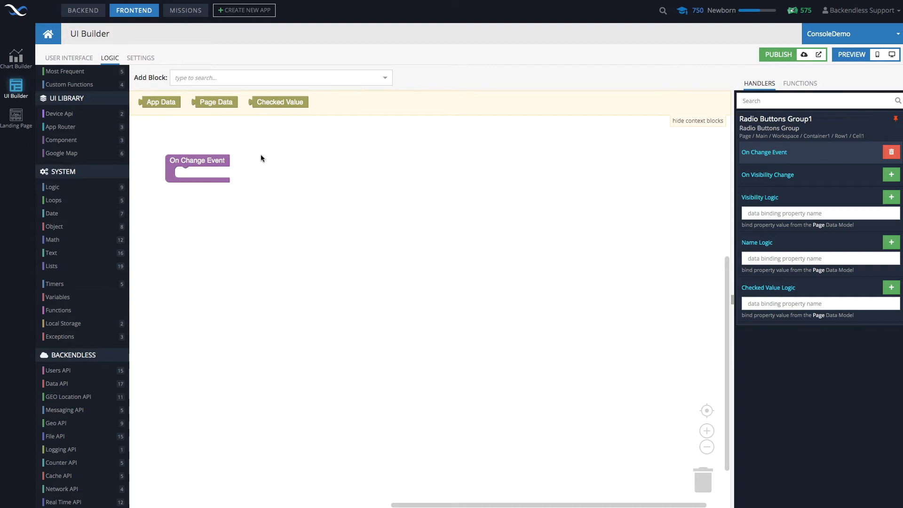
- Inside the On Change Event, add a Set property block targeting Page Data with property zoomLevel
click(84, 227)
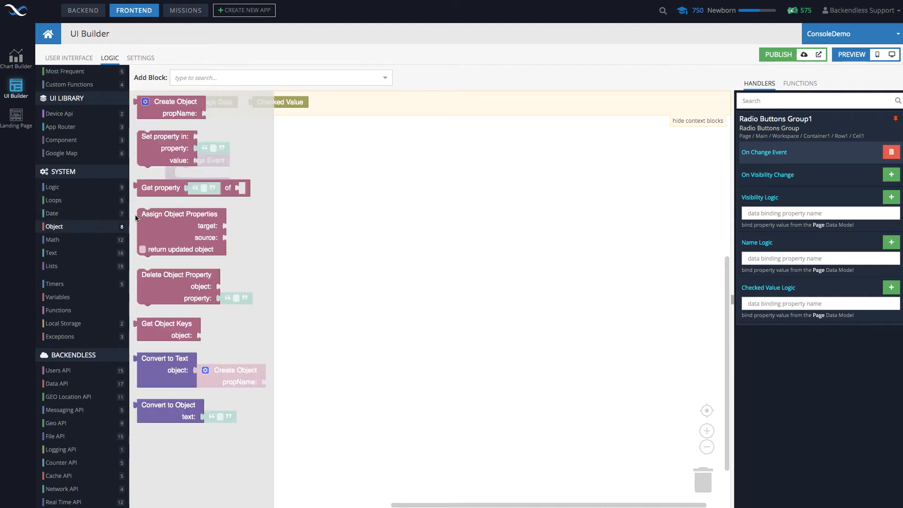
click(158, 187)
drag(153, 150, 192, 189)
drag(212, 104, 252, 174)
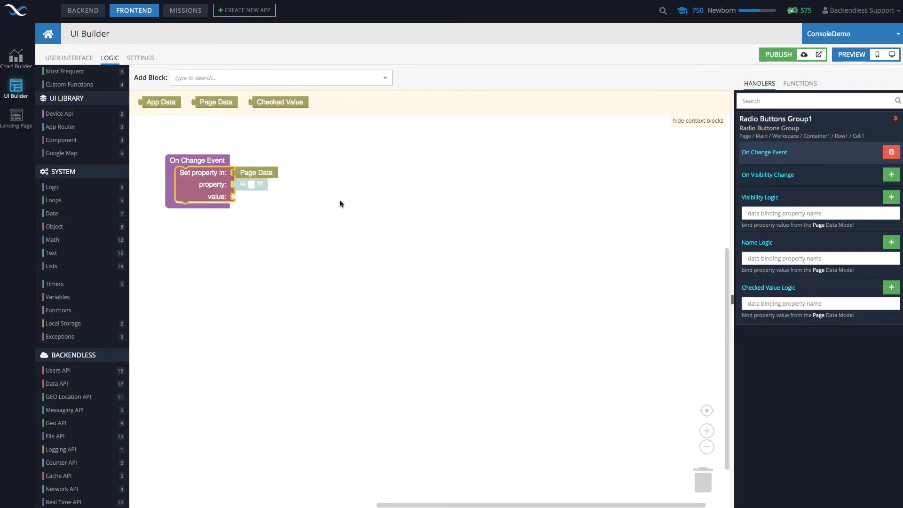
text(zoomLevel)
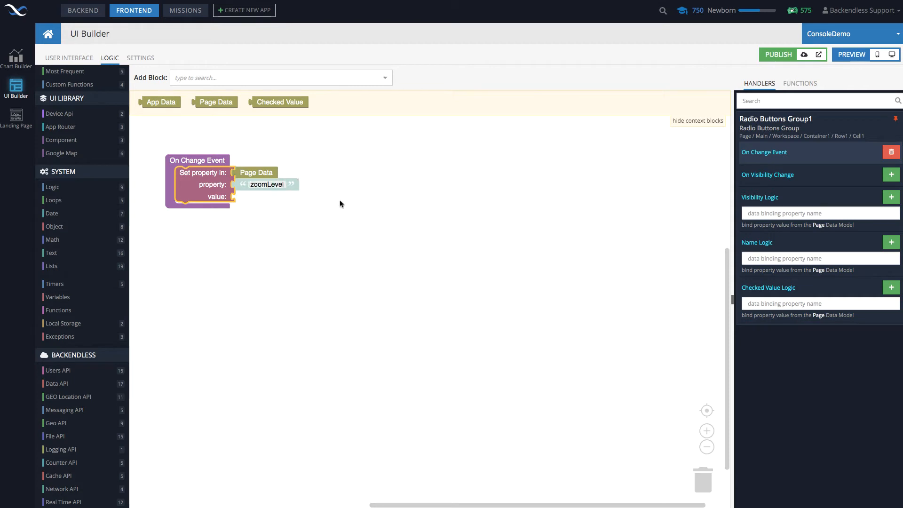
click(325, 252)
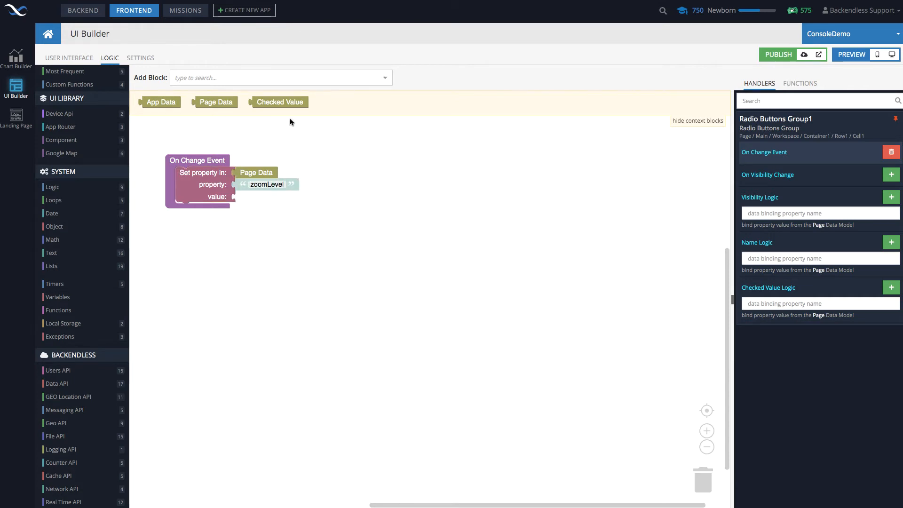
- Plug a Math arithmetic block into the value slot with Checked Value as its first operand
drag(282, 104, 270, 206)
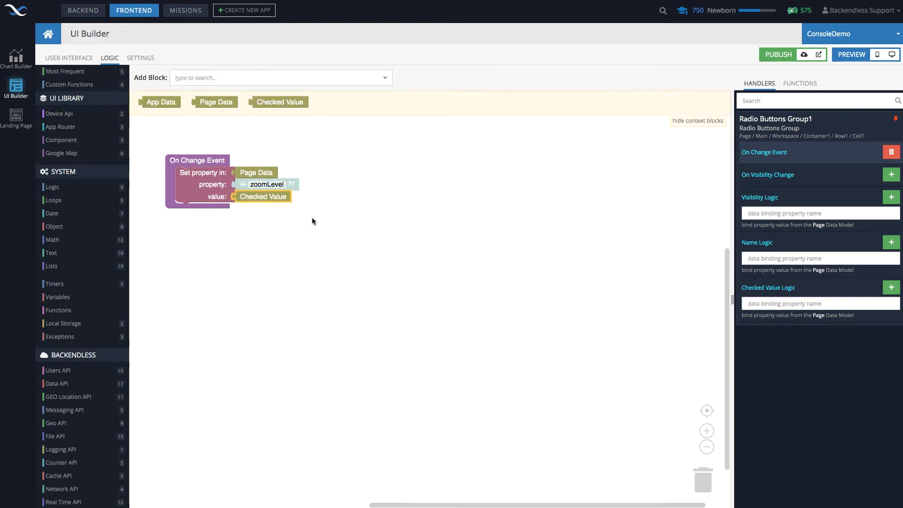
click(309, 215)
drag(278, 197, 321, 203)
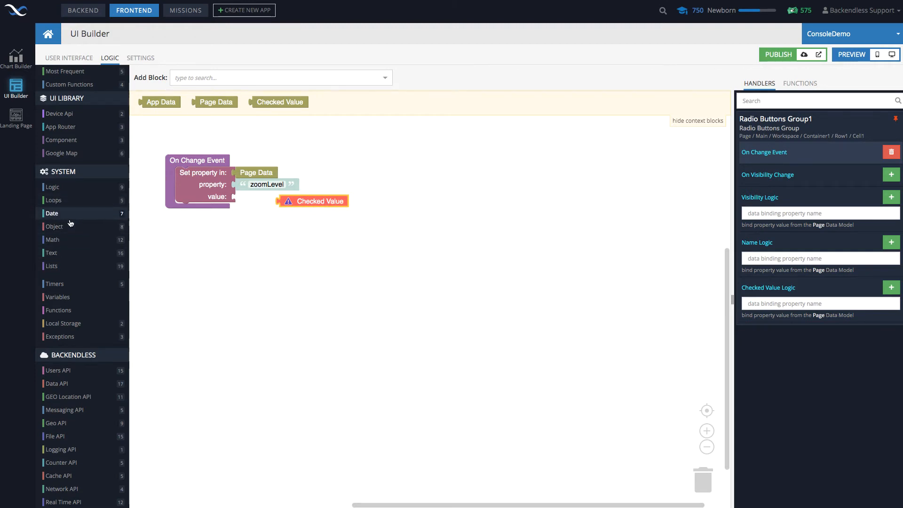
click(72, 240)
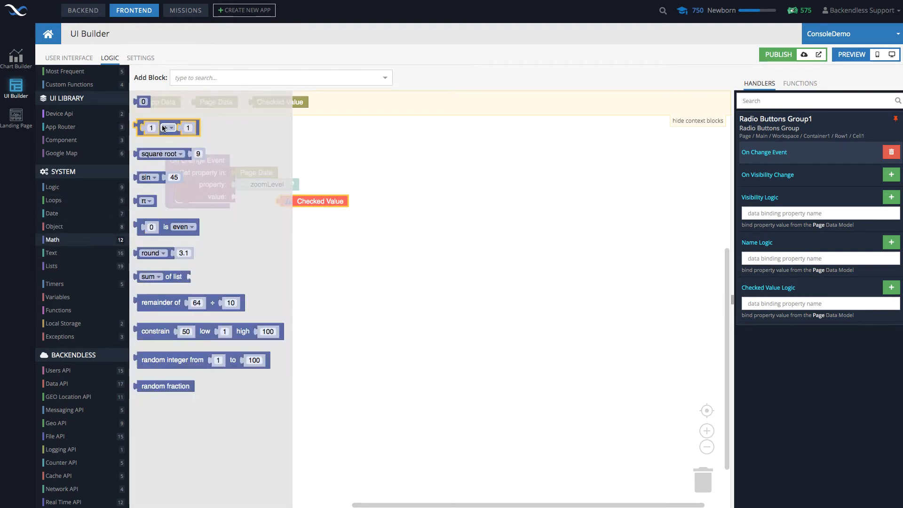
drag(162, 128, 261, 199)
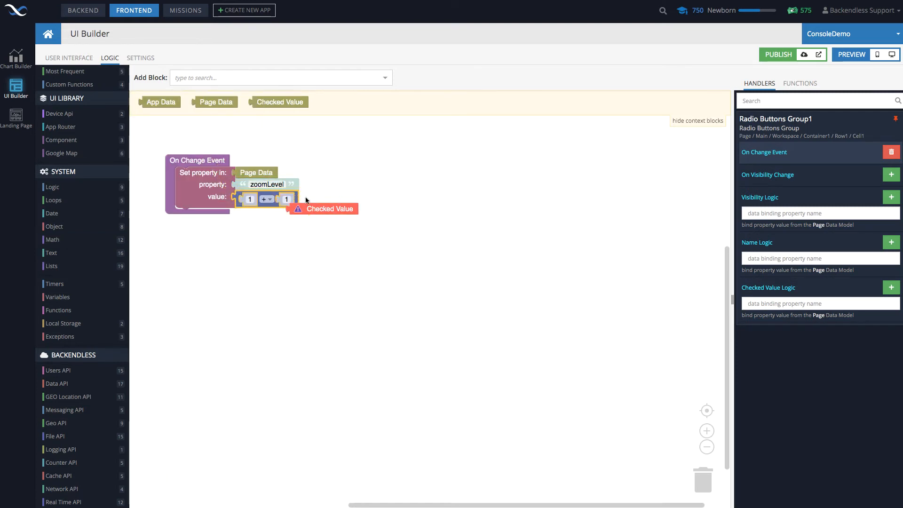
drag(332, 209, 303, 201)
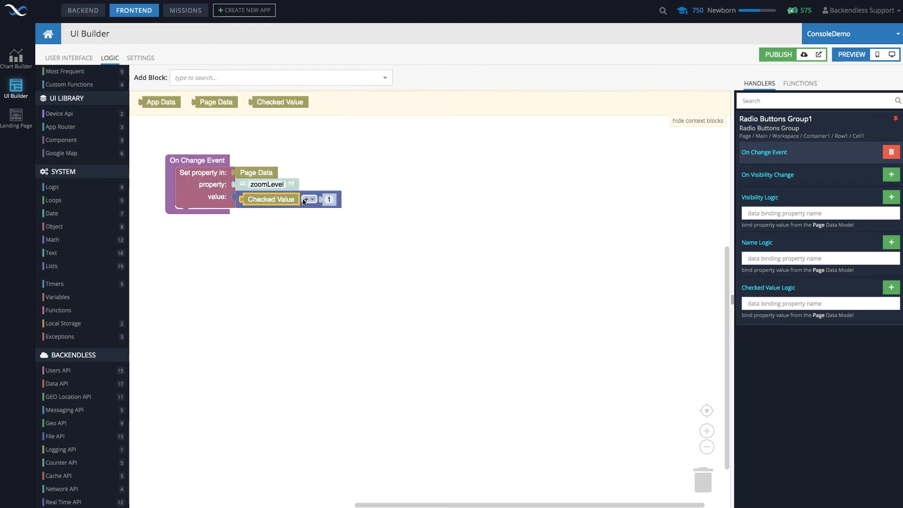
- Set the arithmetic block's operator to multiplication, multiplying Checked Value by 1
click(303, 201)
click(314, 230)
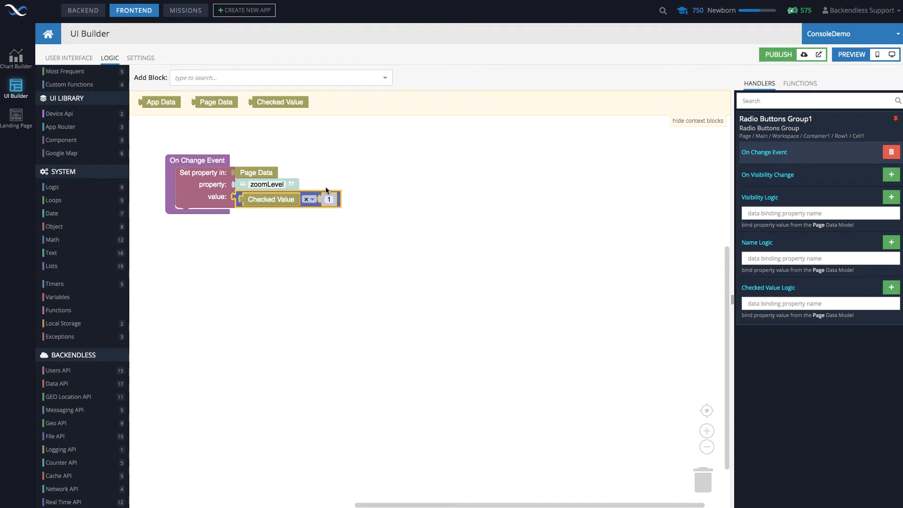
click(365, 216)
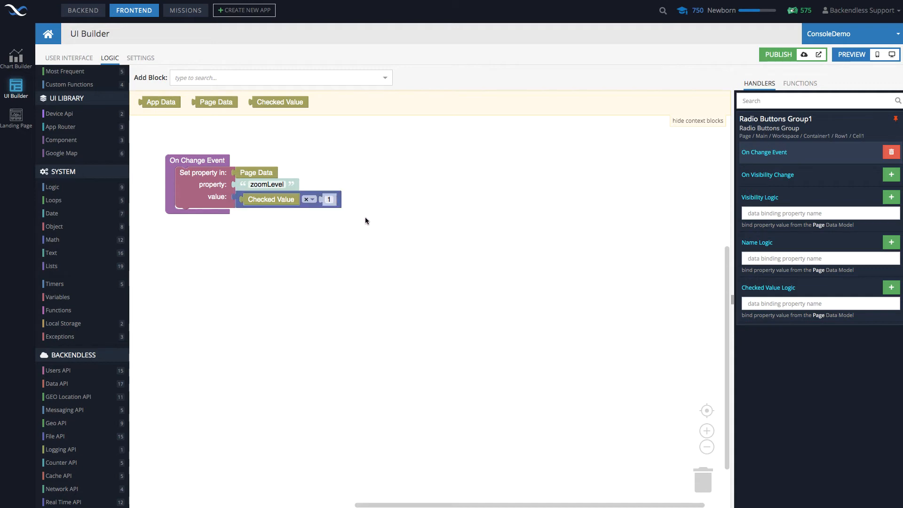
click(318, 204)
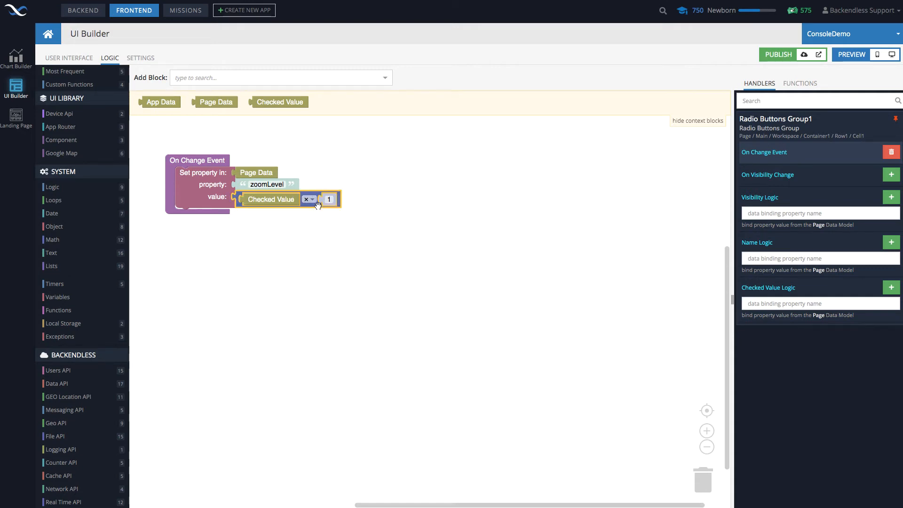
click(358, 204)
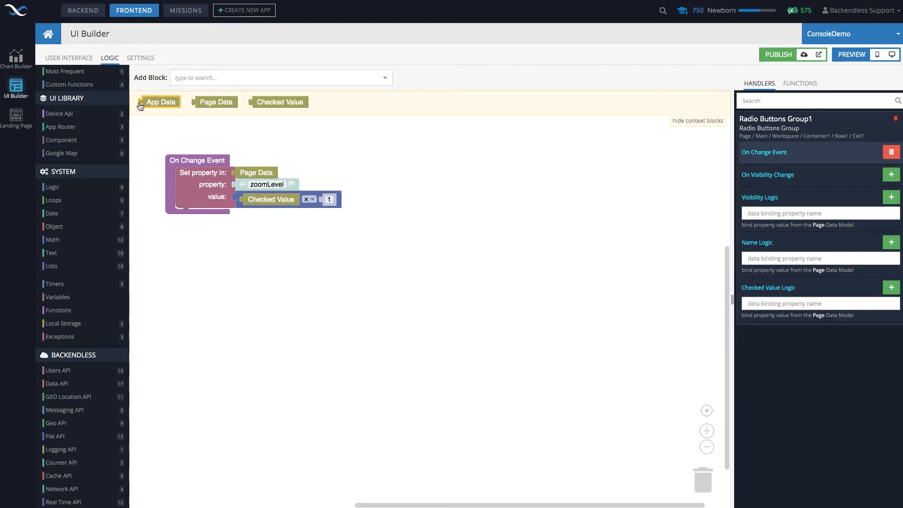
- Bind the Google Map's Zoom Level Logic to the zoomLevel page data property
click(69, 58)
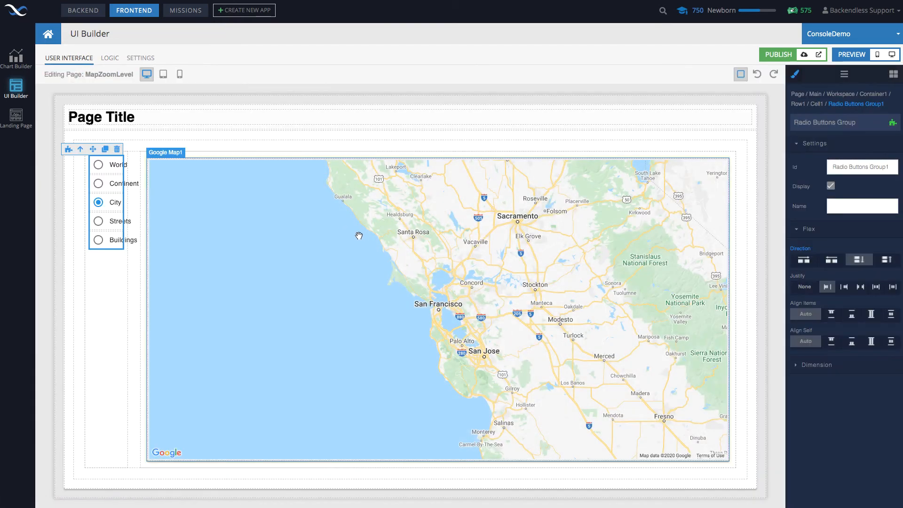
click(358, 235)
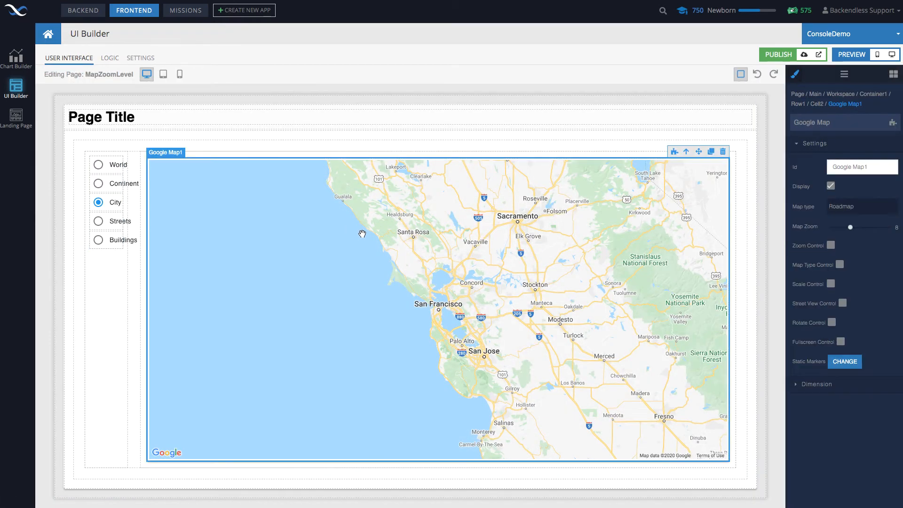
click(674, 152)
scroll(768, 291, down, 3)
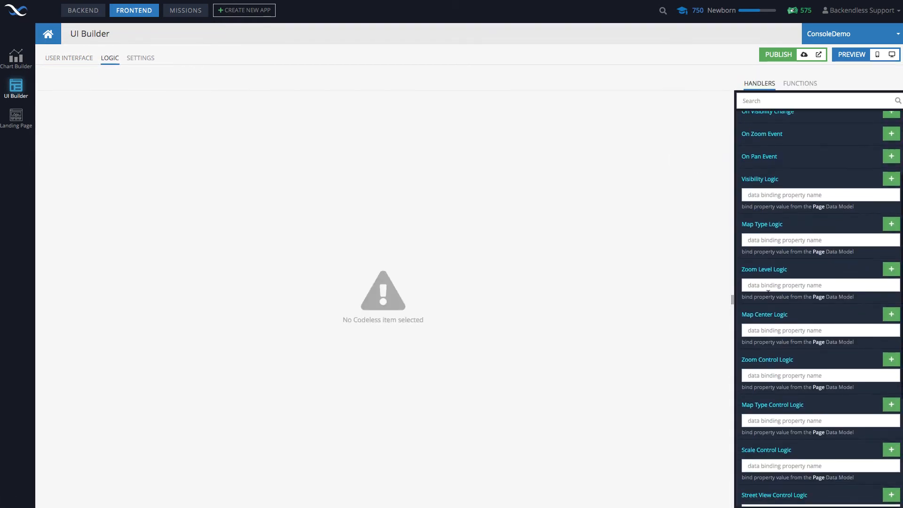
click(776, 283)
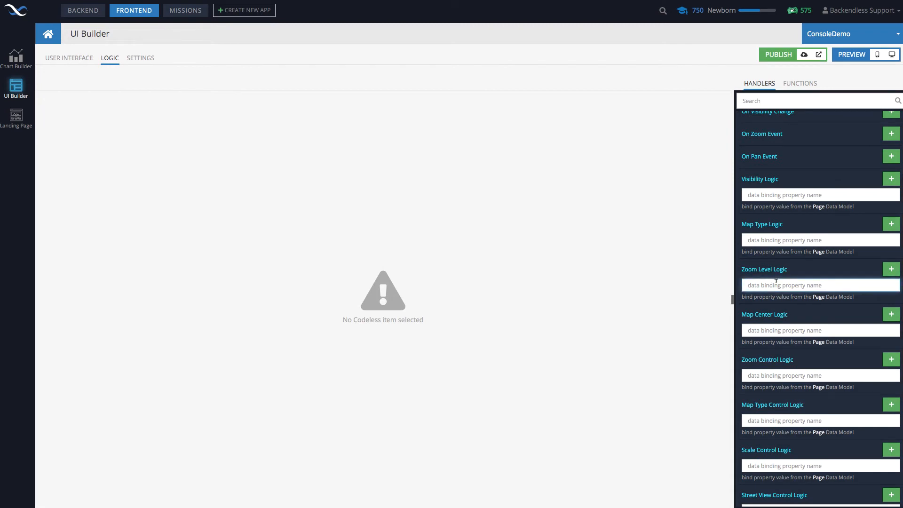
text(zoomLevel)
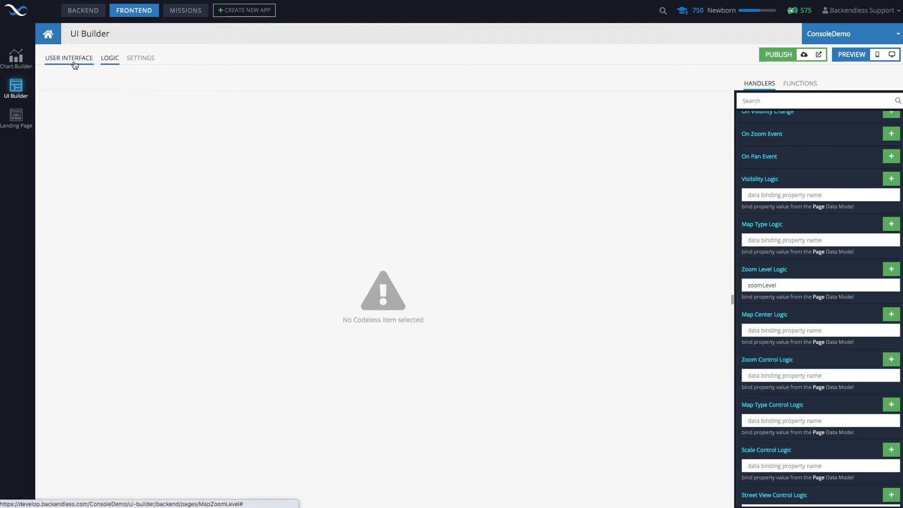
- Return to the page's user interface and open its desktop preview
click(51, 59)
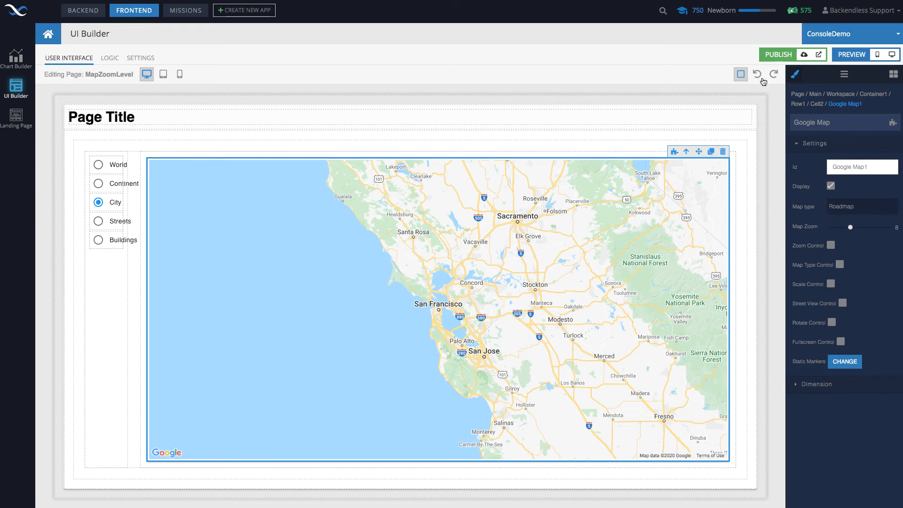
click(892, 55)
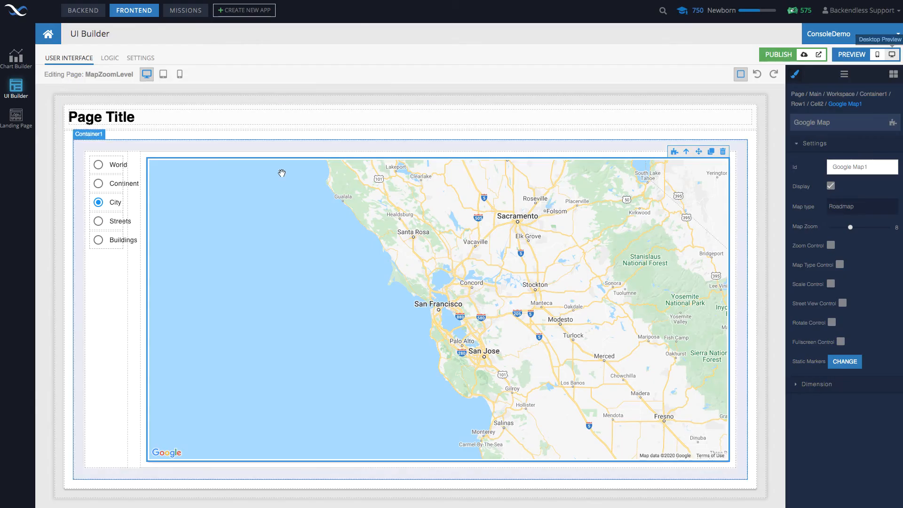
- Select the page and add an On Page Enter handler to its logic
click(284, 103)
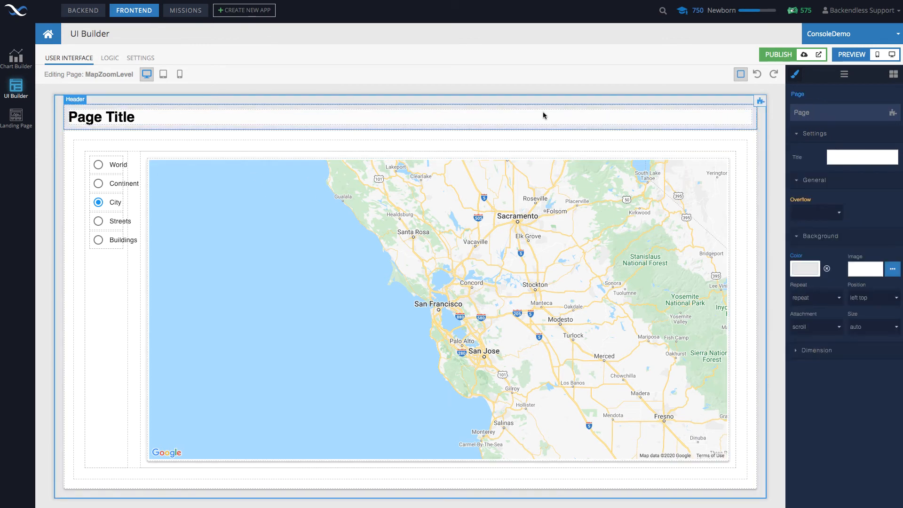
click(760, 106)
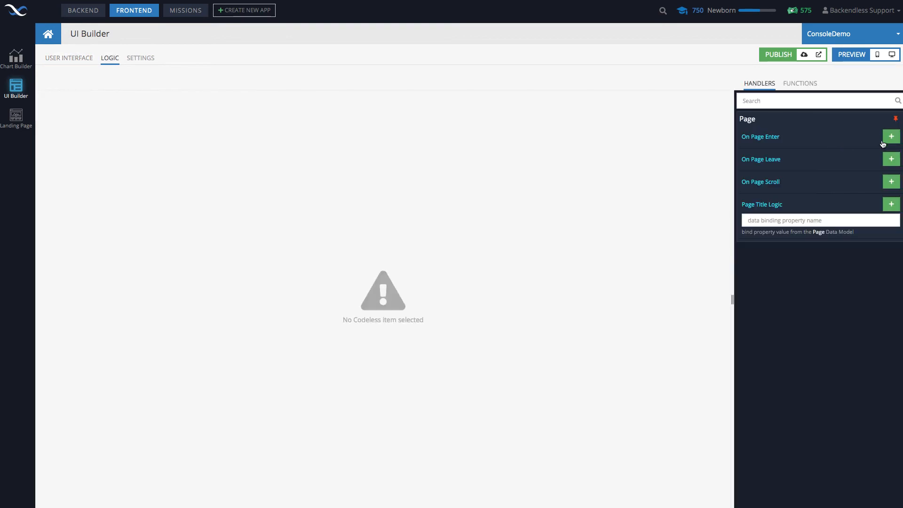
click(890, 138)
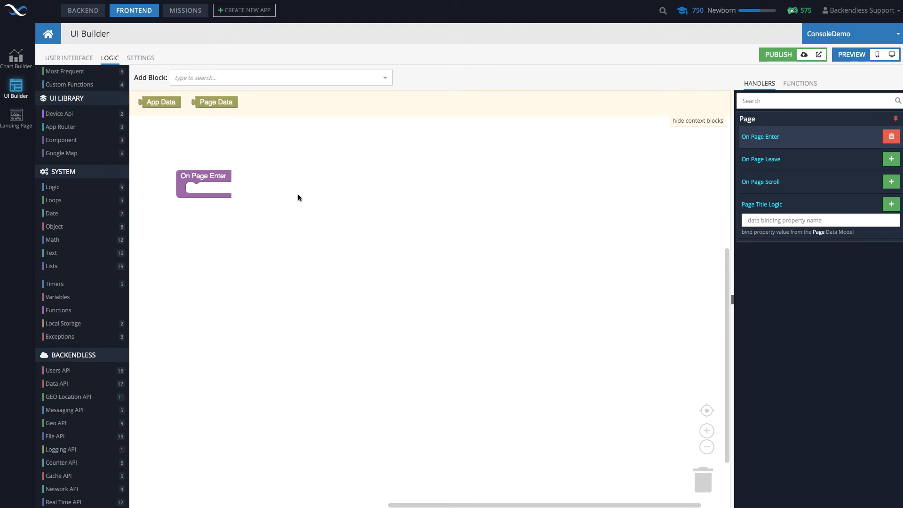
- Inside On Page Enter, add a Set property block targeting Page Data with property zoomLevel
scroll(282, 186, down, 2)
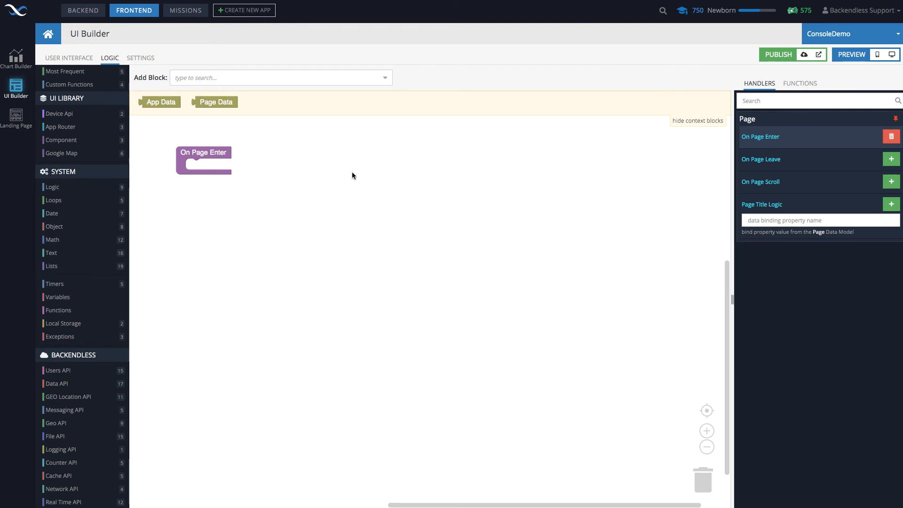
click(70, 226)
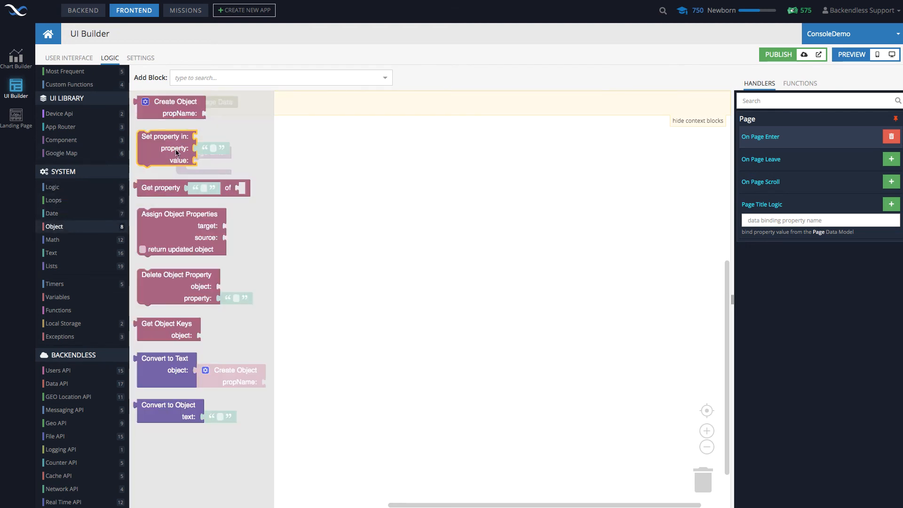
drag(162, 147, 223, 189)
drag(220, 103, 291, 173)
click(268, 176)
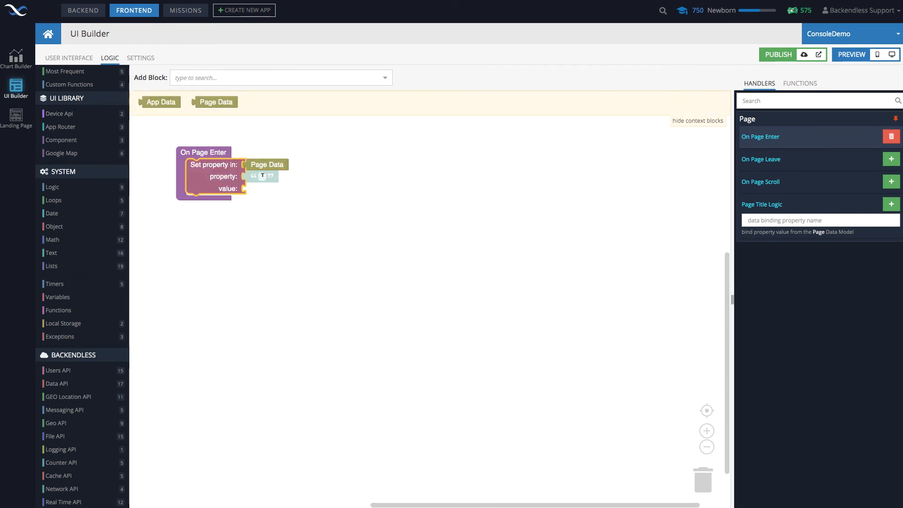
text(zoomLevel)
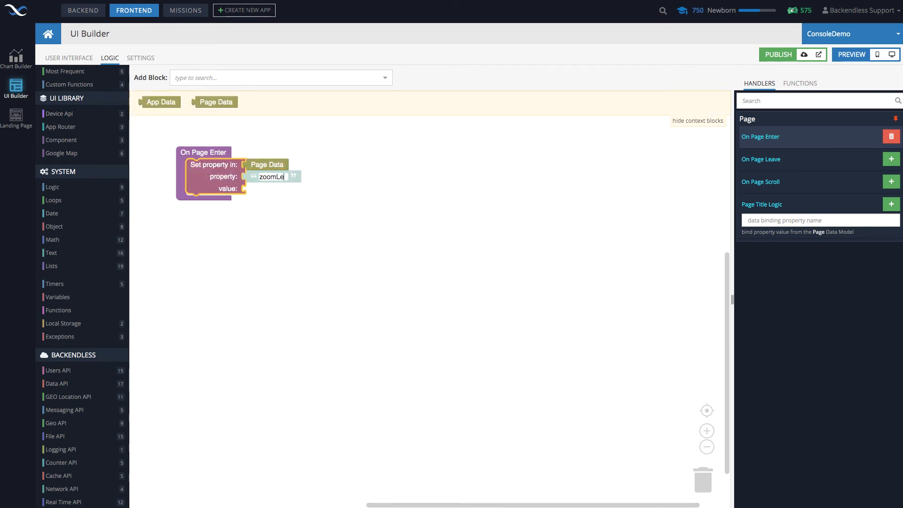
click(266, 184)
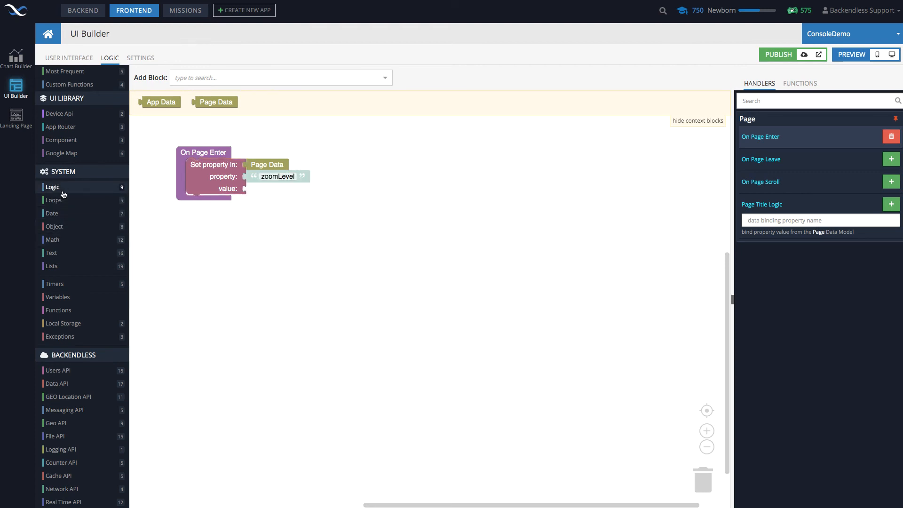
- Plug a Math number block set to 10 into the Set property block's value slot
click(66, 240)
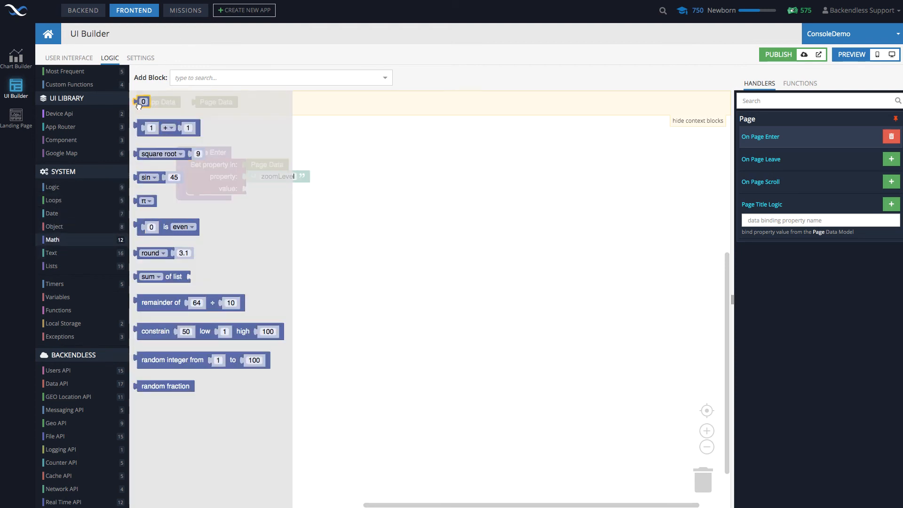
drag(139, 105, 252, 187)
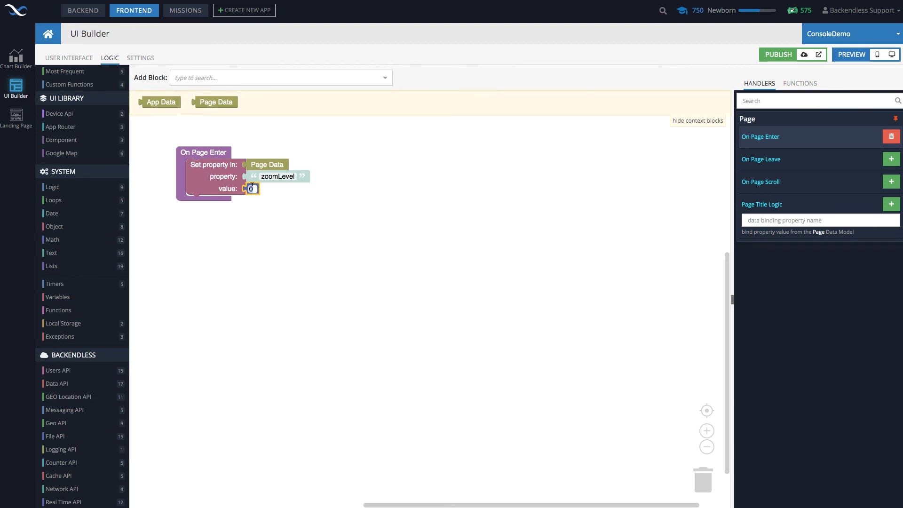
text(10)
click(310, 232)
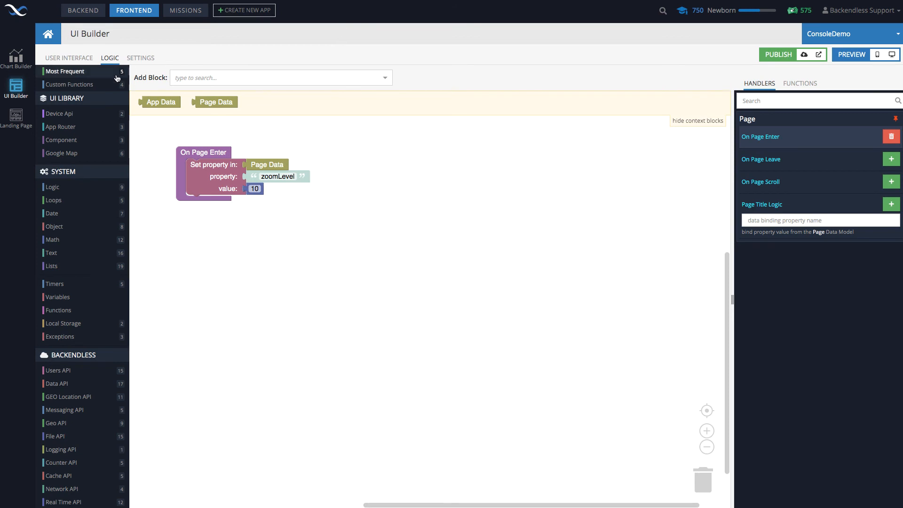
- Inspect the City radio button's settings in the user interface and open the desktop preview
click(74, 61)
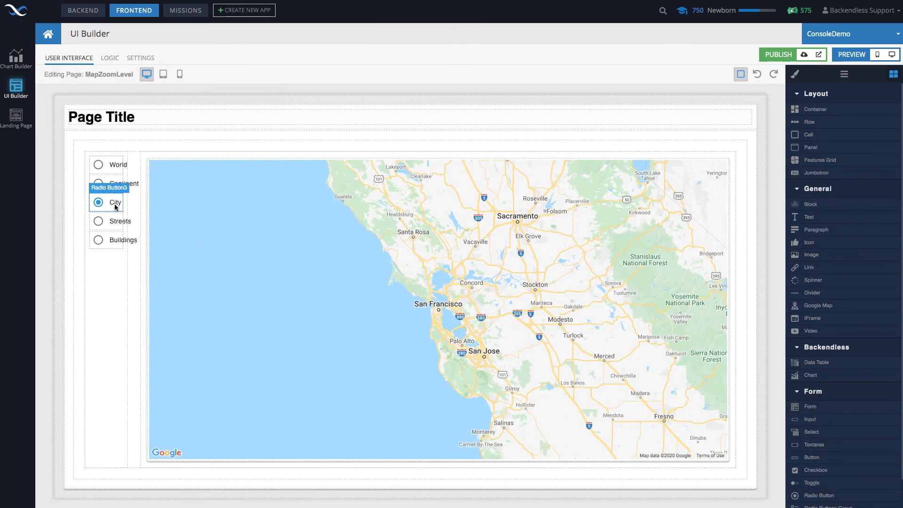
click(114, 205)
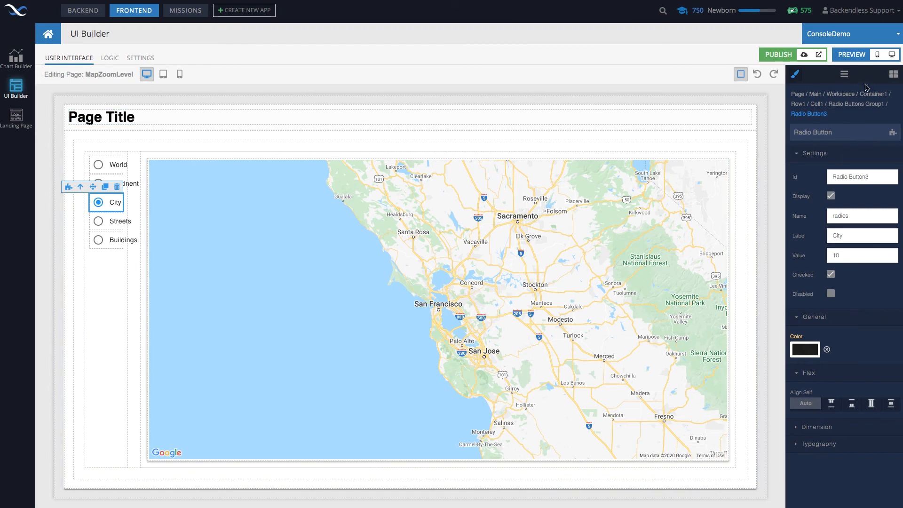
click(892, 55)
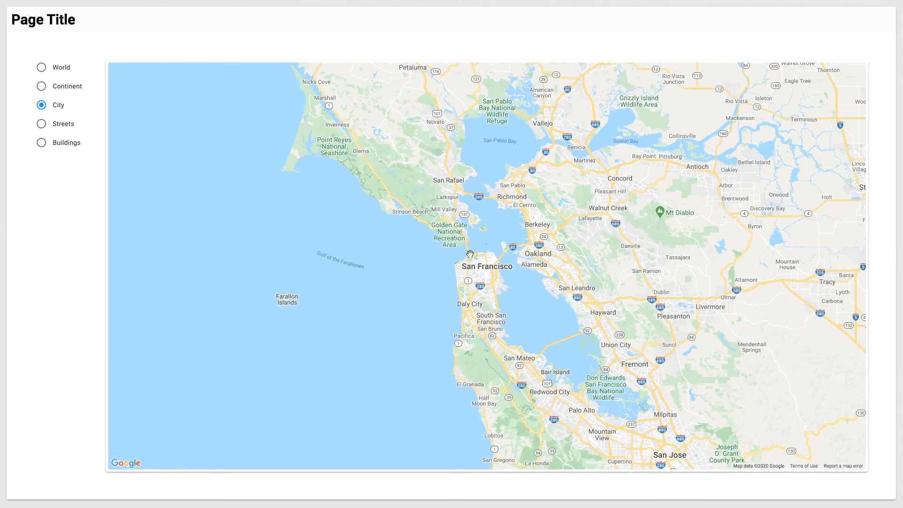
- Select each radio button in the preview to test how the map's zoom level changes
click(51, 125)
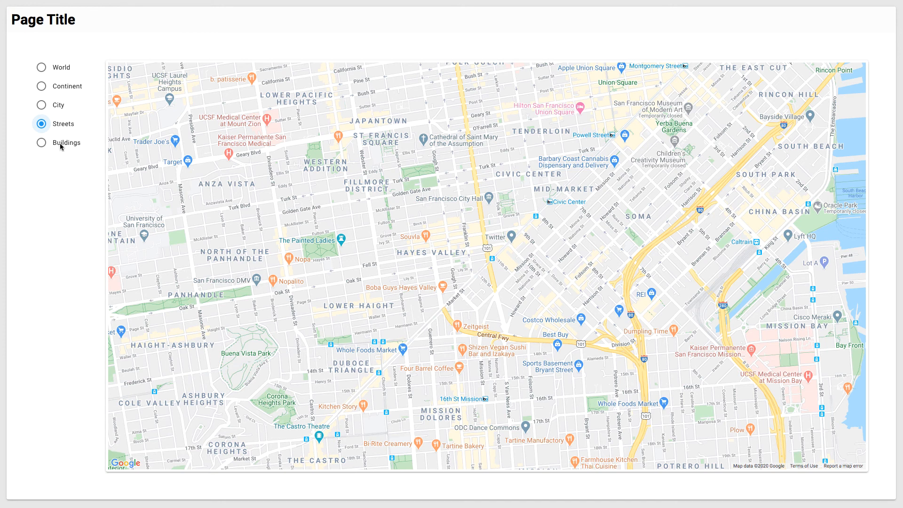
click(42, 143)
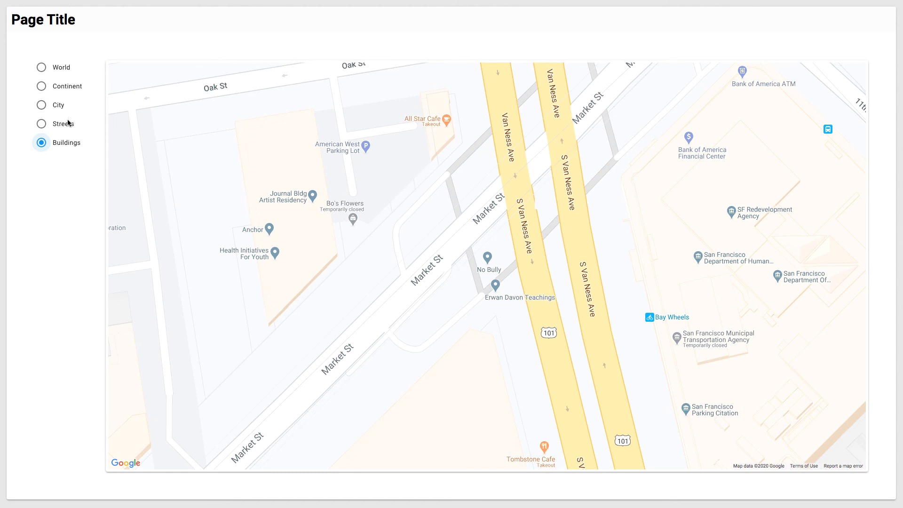
click(55, 88)
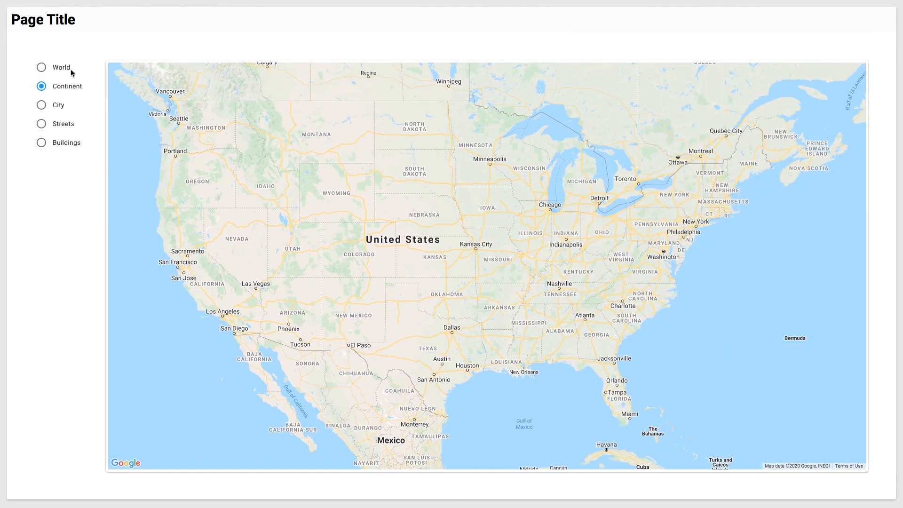
click(60, 69)
click(57, 107)
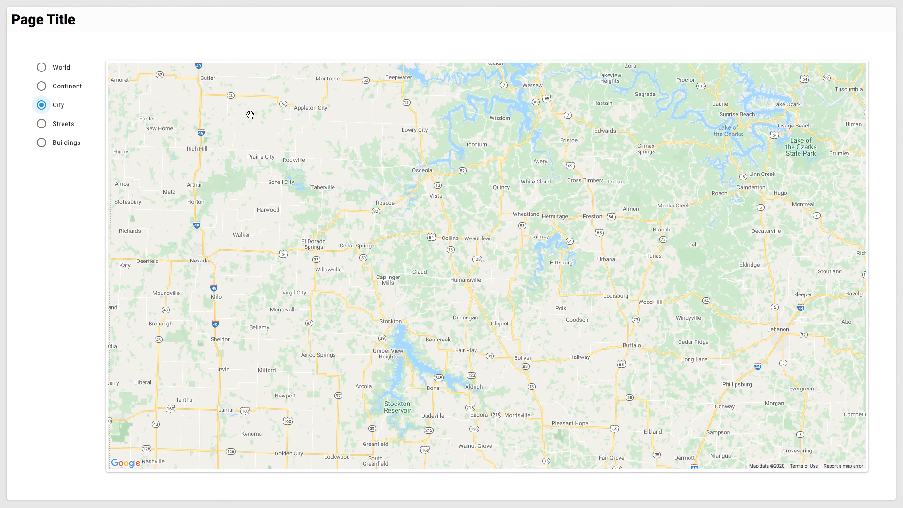
- Close the preview, select the Google Map, and enable its Zoom Control
key(super+w)
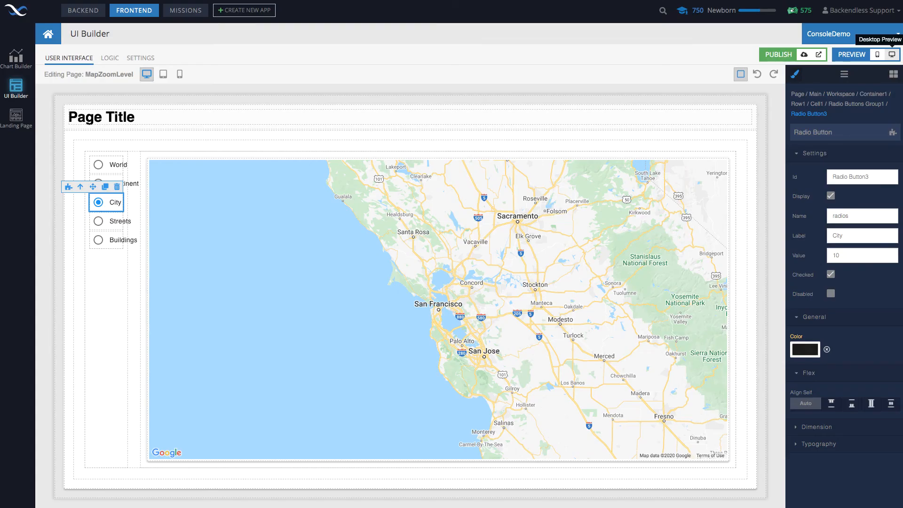
key(ctrl+Tab)
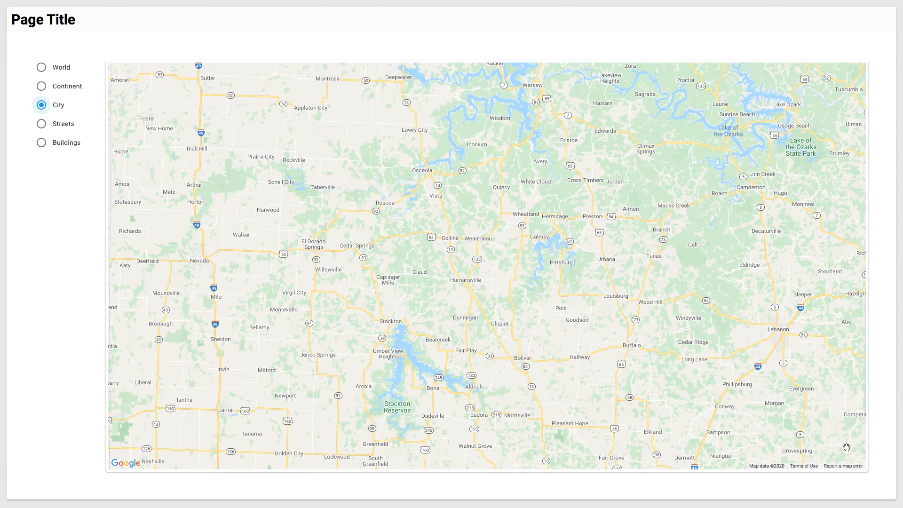
key(ctrl+shift+Tab)
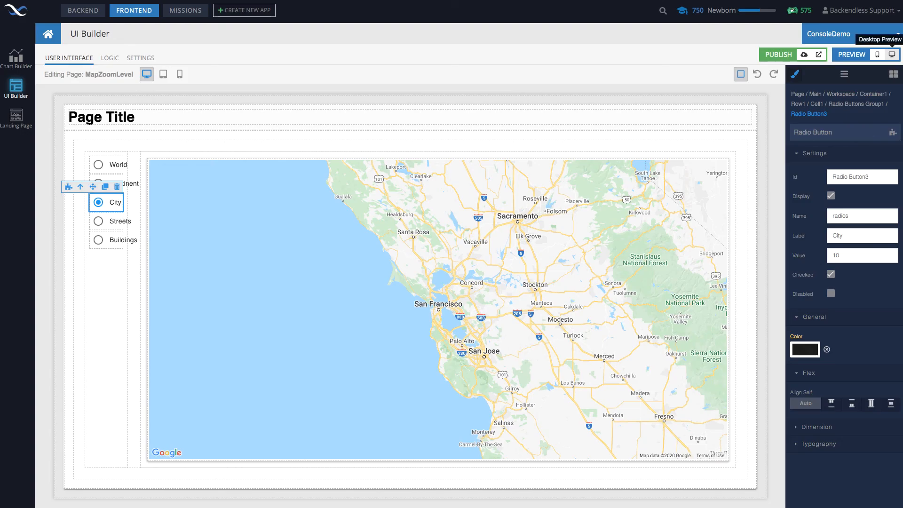
click(522, 252)
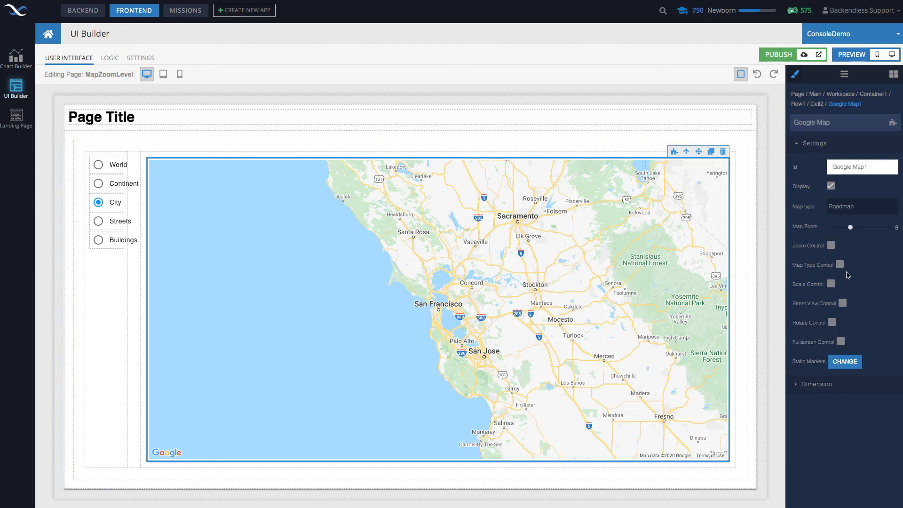
click(832, 248)
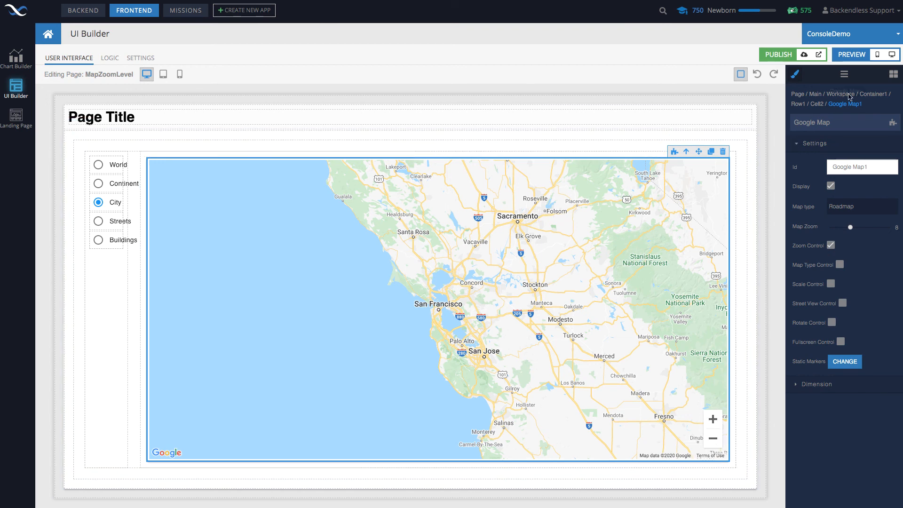
- Open the desktop preview and test the map's zoom control and panning
click(893, 55)
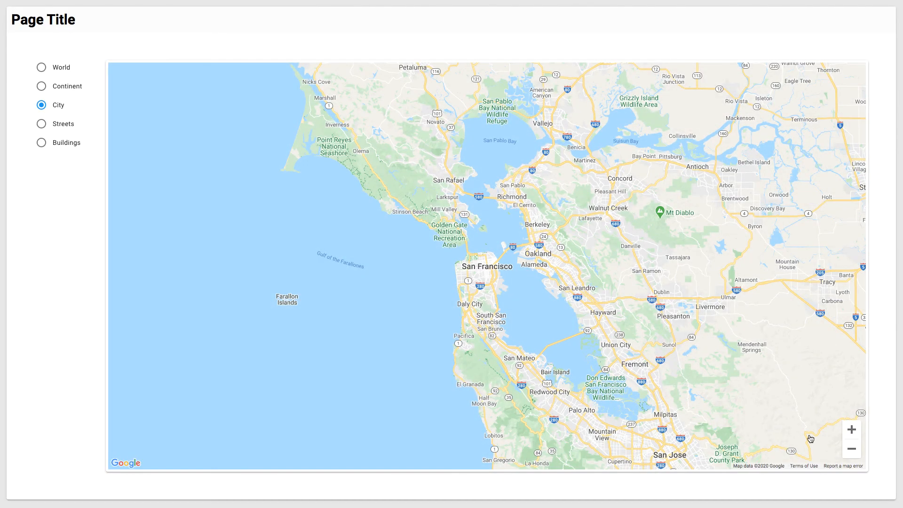
click(853, 452)
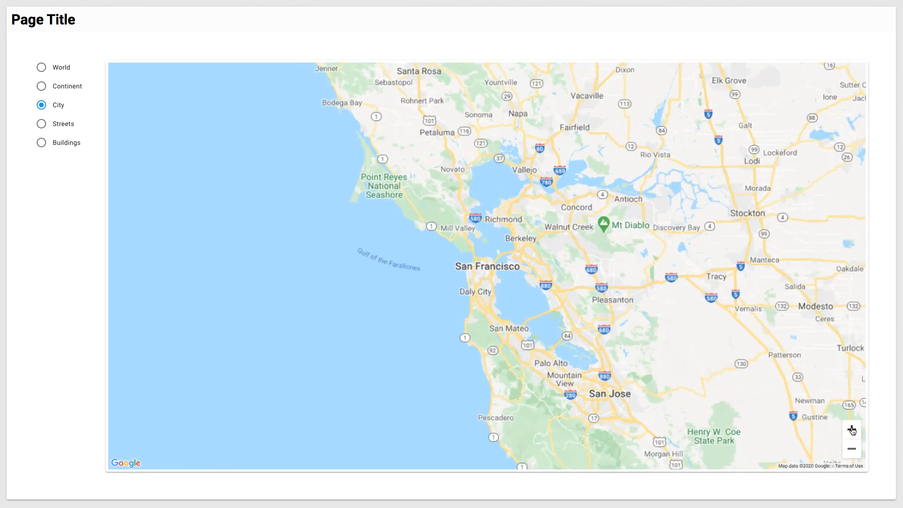
click(851, 429)
drag(790, 399, 681, 393)
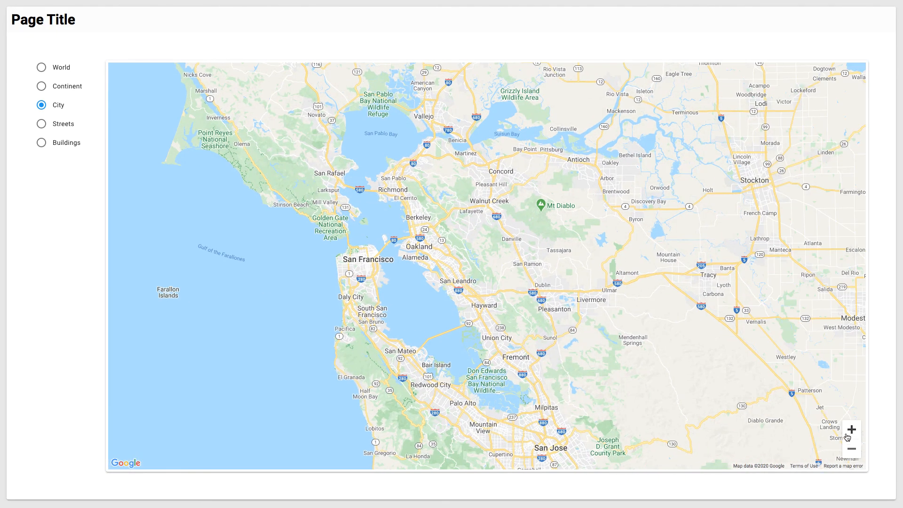